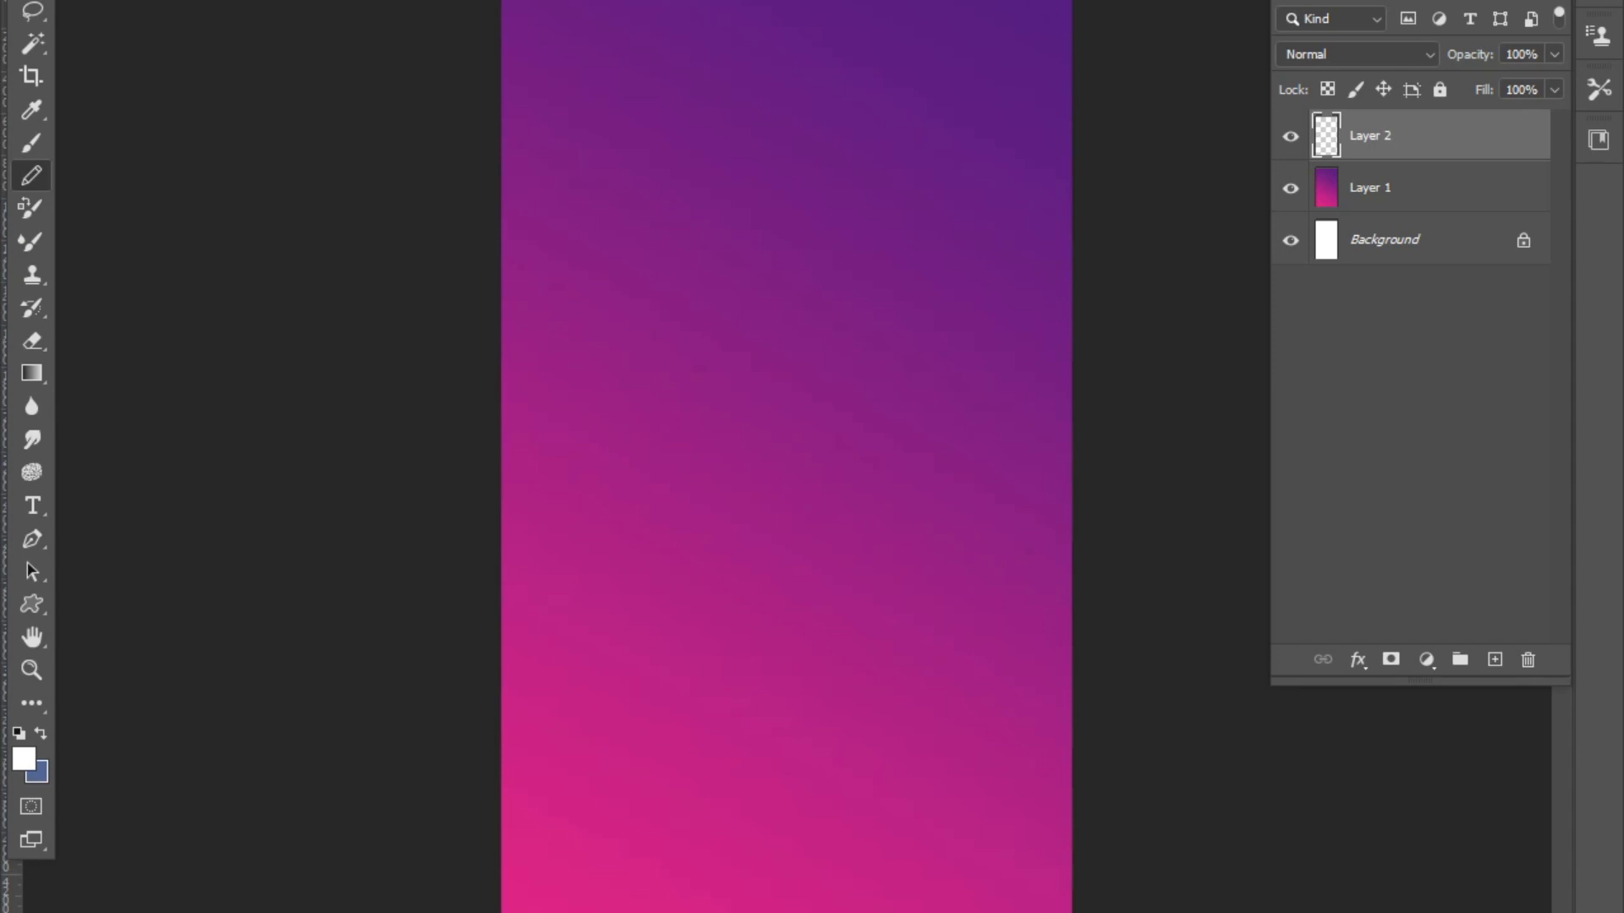
Draw white dashed swirls with the Pencil tool along the canvas's lower edge, one in the left corner and a curling one on the right.
mouse_move(581, 912)
mouse_down()
mouse_move(594, 777)
mouse_move(535, 725)
mouse_move(506, 730)
mouse_up()
mouse_move(792, 910)
mouse_down()
mouse_move(769, 863)
mouse_move(765, 743)
mouse_move(879, 661)
mouse_move(947, 732)
mouse_move(889, 766)
mouse_move(902, 725)
mouse_up()
mouse_move(1067, 667)
mouse_down()
mouse_move(1009, 699)
mouse_move(945, 775)
mouse_up()
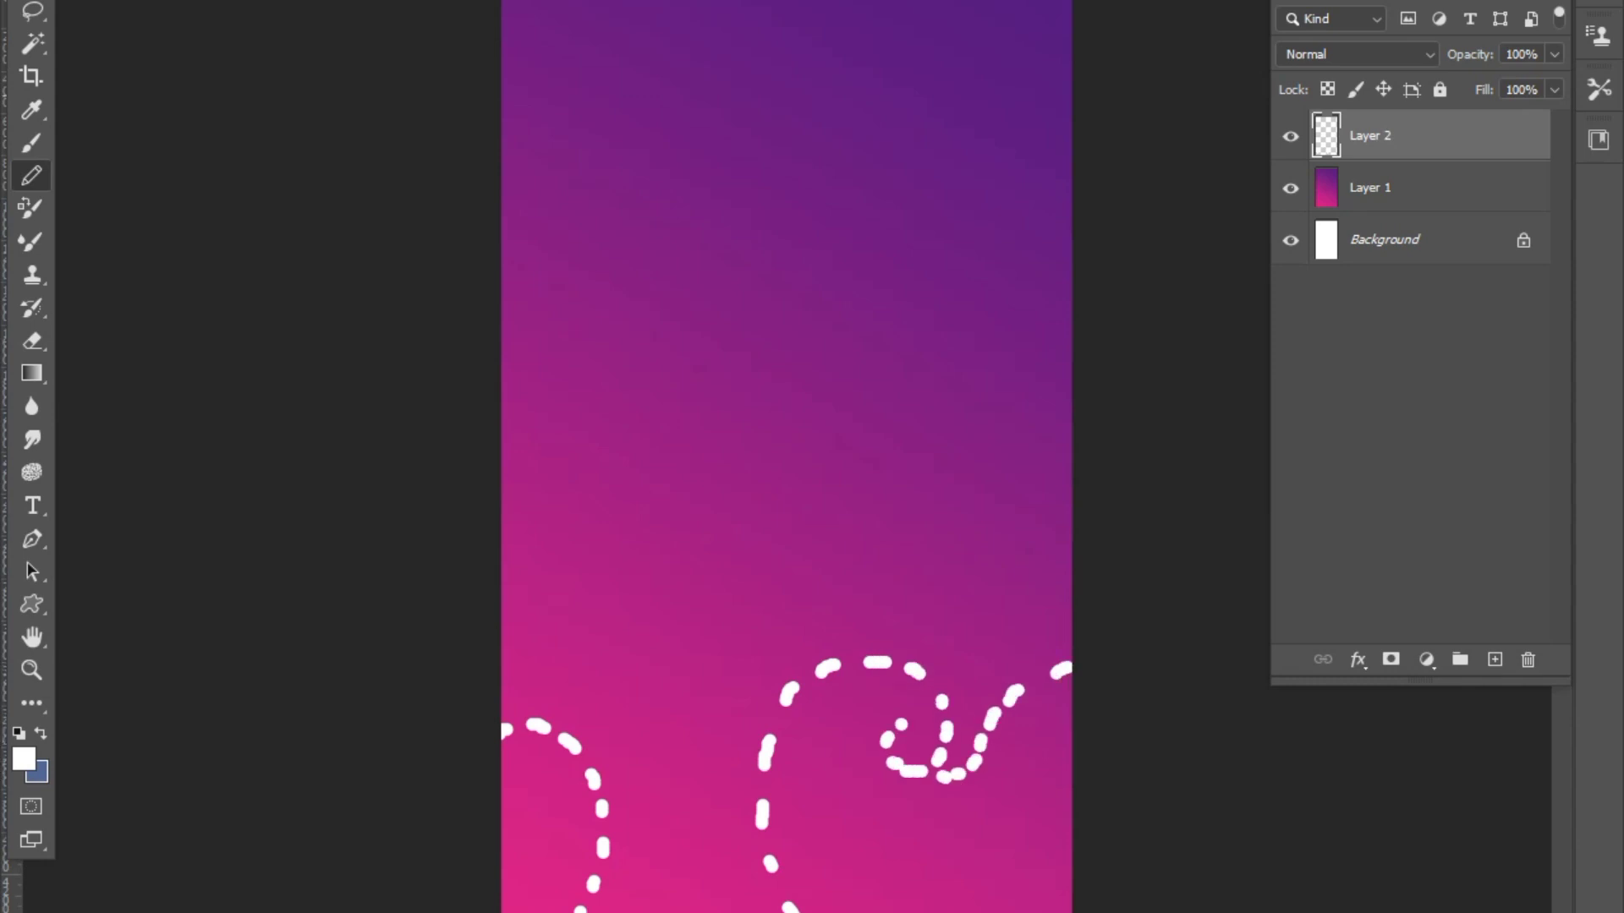
Draw a white dashed flower cut off by the canvas's left edge, with a round centre and four visible petals.
mouse_move(504, 264)
mouse_down()
mouse_move(565, 251)
mouse_move(606, 290)
mouse_move(613, 328)
mouse_move(567, 380)
mouse_move(505, 372)
mouse_move(507, 536)
mouse_move(574, 525)
mouse_move(595, 482)
mouse_move(564, 396)
mouse_up()
mouse_move(616, 468)
mouse_down()
mouse_move(706, 437)
mouse_move(718, 382)
mouse_move(702, 345)
mouse_move(633, 322)
mouse_move(716, 312)
mouse_move(722, 232)
mouse_move(688, 196)
mouse_move(583, 231)
mouse_up()
click(705, 314)
mouse_move(501, 100)
mouse_down()
mouse_move(567, 111)
mouse_move(590, 182)
mouse_move(577, 205)
mouse_up()
drag(842, 0, 843, 15)
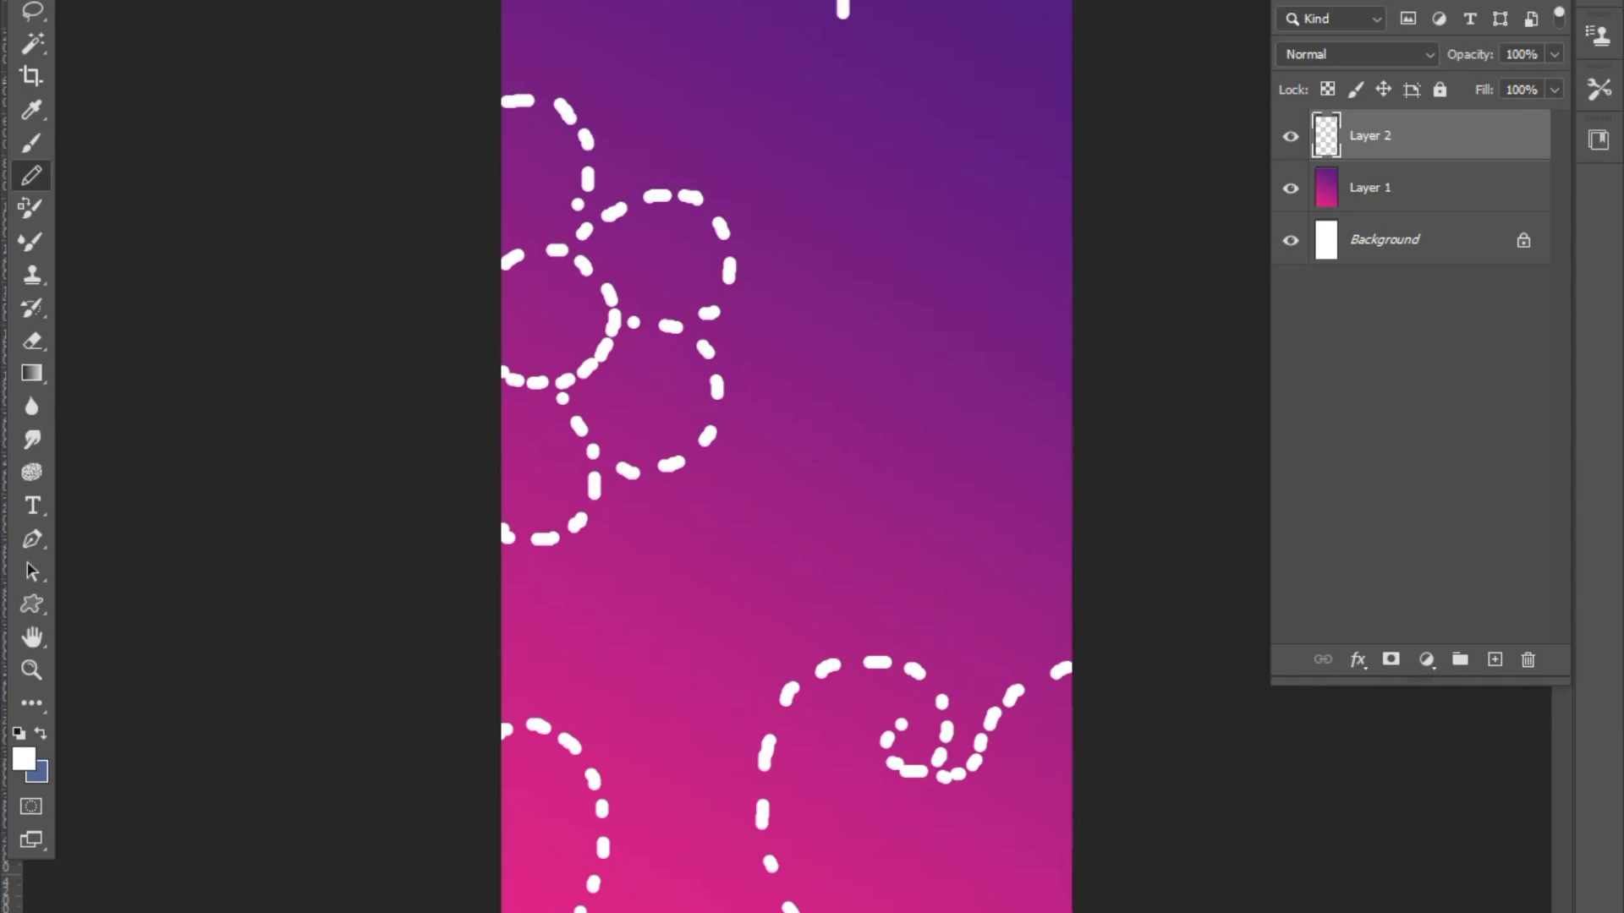
drag(843, 82, 848, 105)
key(ctrl+z)
key(ctrl+z)
Draw two concentric white dashed arcs with a small curl inside them in the canvas's upper-right corner.
mouse_move(822, 0)
mouse_down()
mouse_move(866, 160)
mouse_move(918, 203)
mouse_move(985, 221)
mouse_move(1057, 209)
mouse_up()
mouse_move(910, 2)
mouse_down()
mouse_move(903, 54)
mouse_move(939, 152)
mouse_move(1064, 165)
mouse_up()
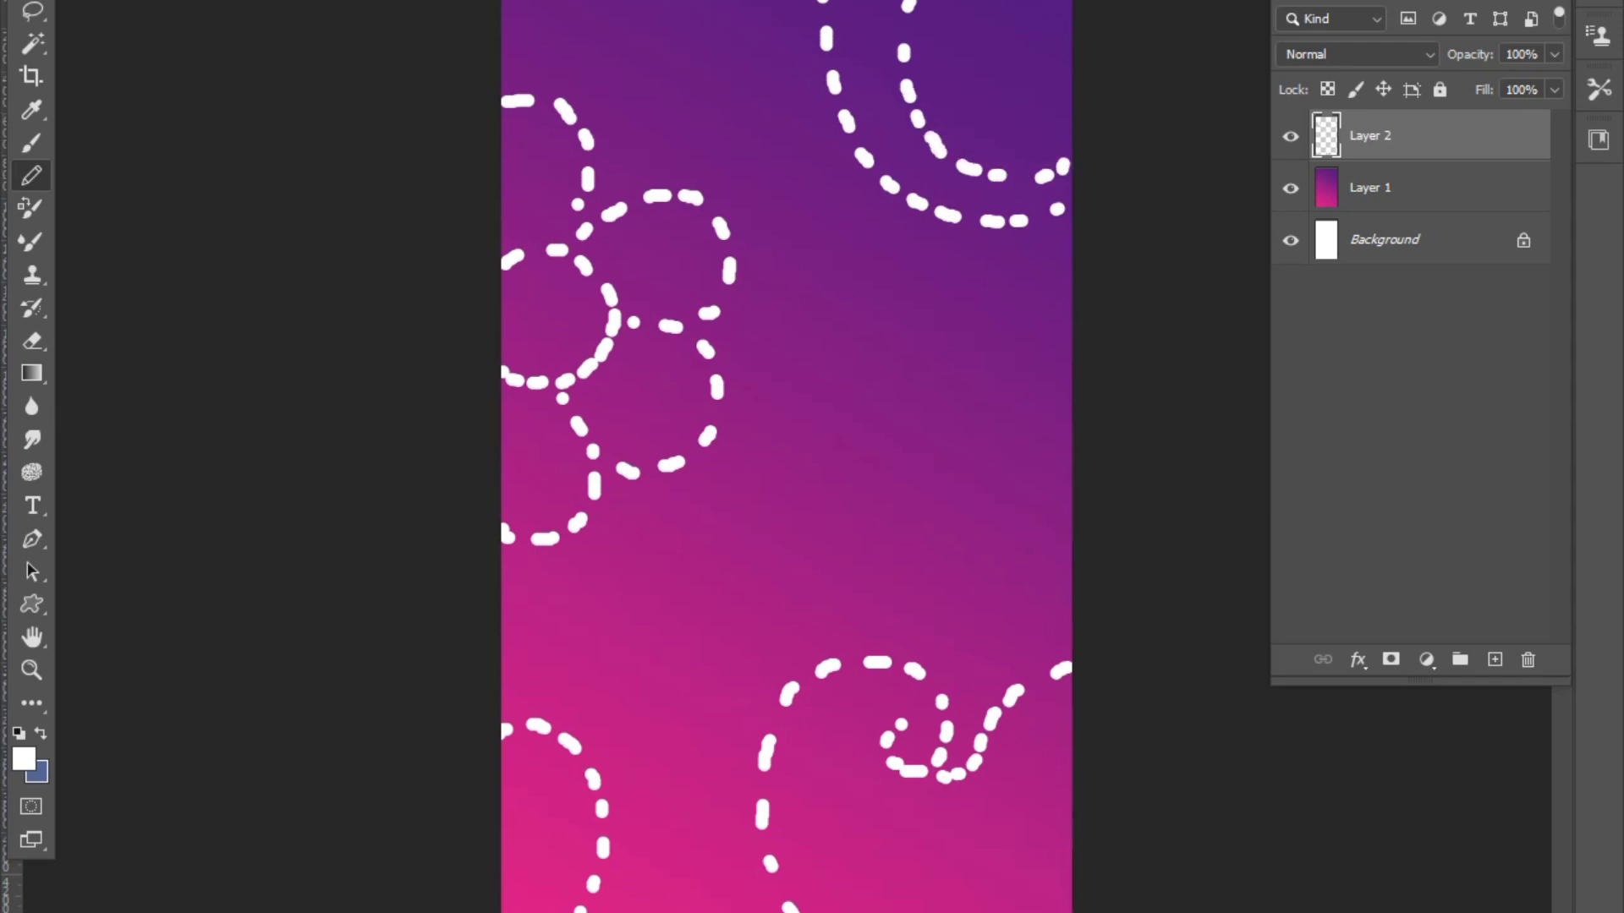
mouse_move(998, 4)
mouse_down()
mouse_move(996, 55)
mouse_move(1045, 55)
mouse_move(1045, 15)
mouse_move(1064, 7)
mouse_up()
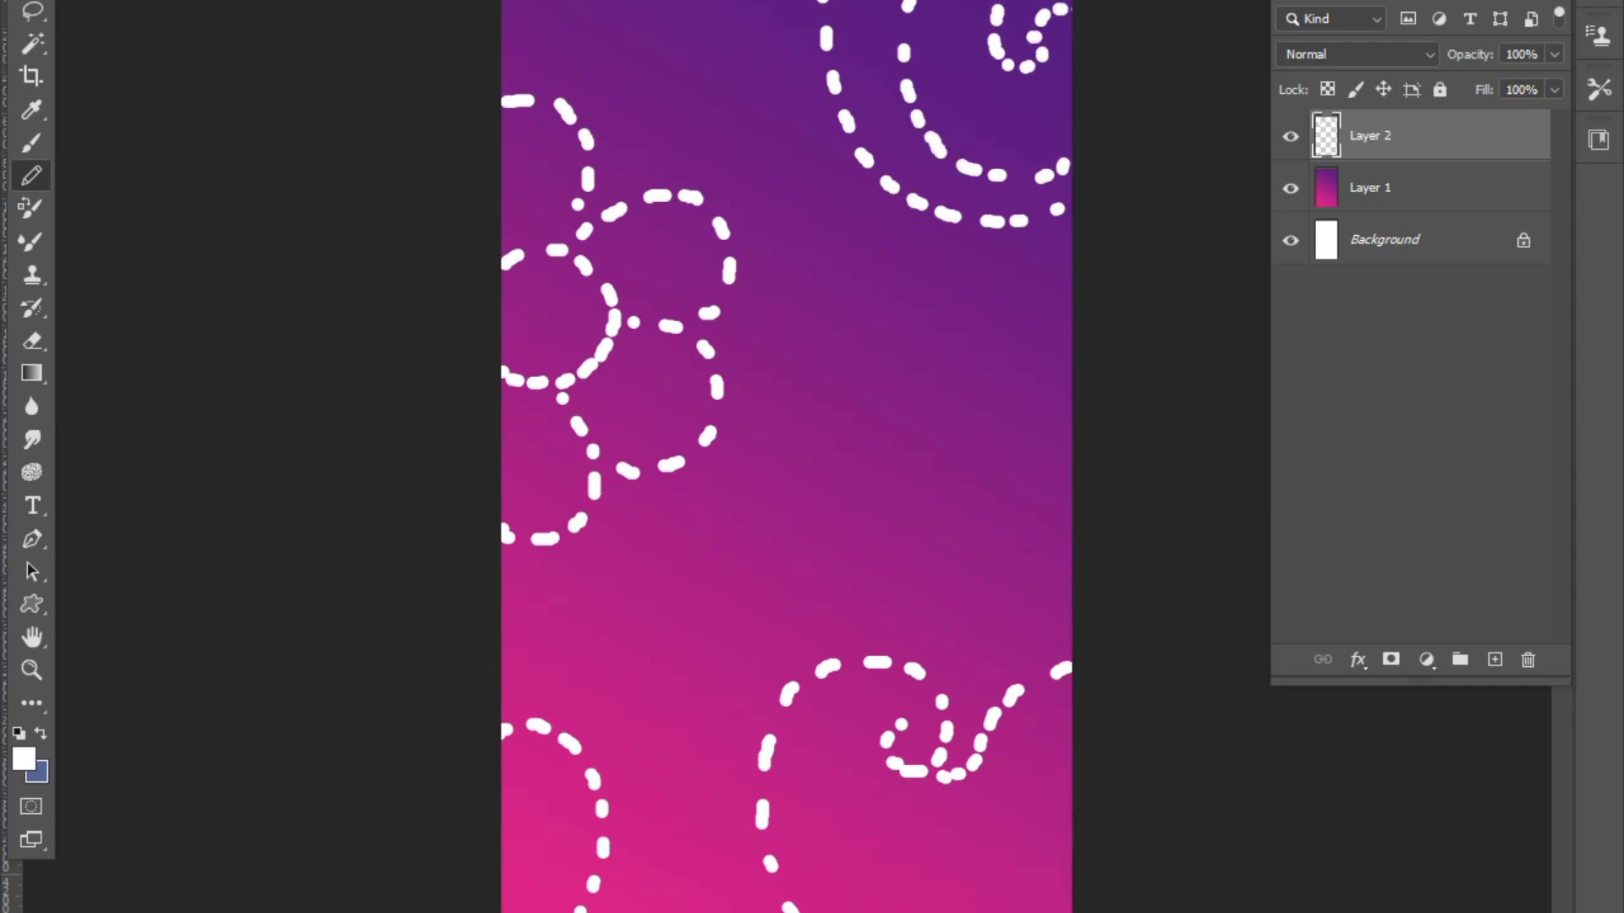
On a new layer, draw a bird with round feet at the canvas's right edge in purple sampled from the gradient.
click(1494, 659)
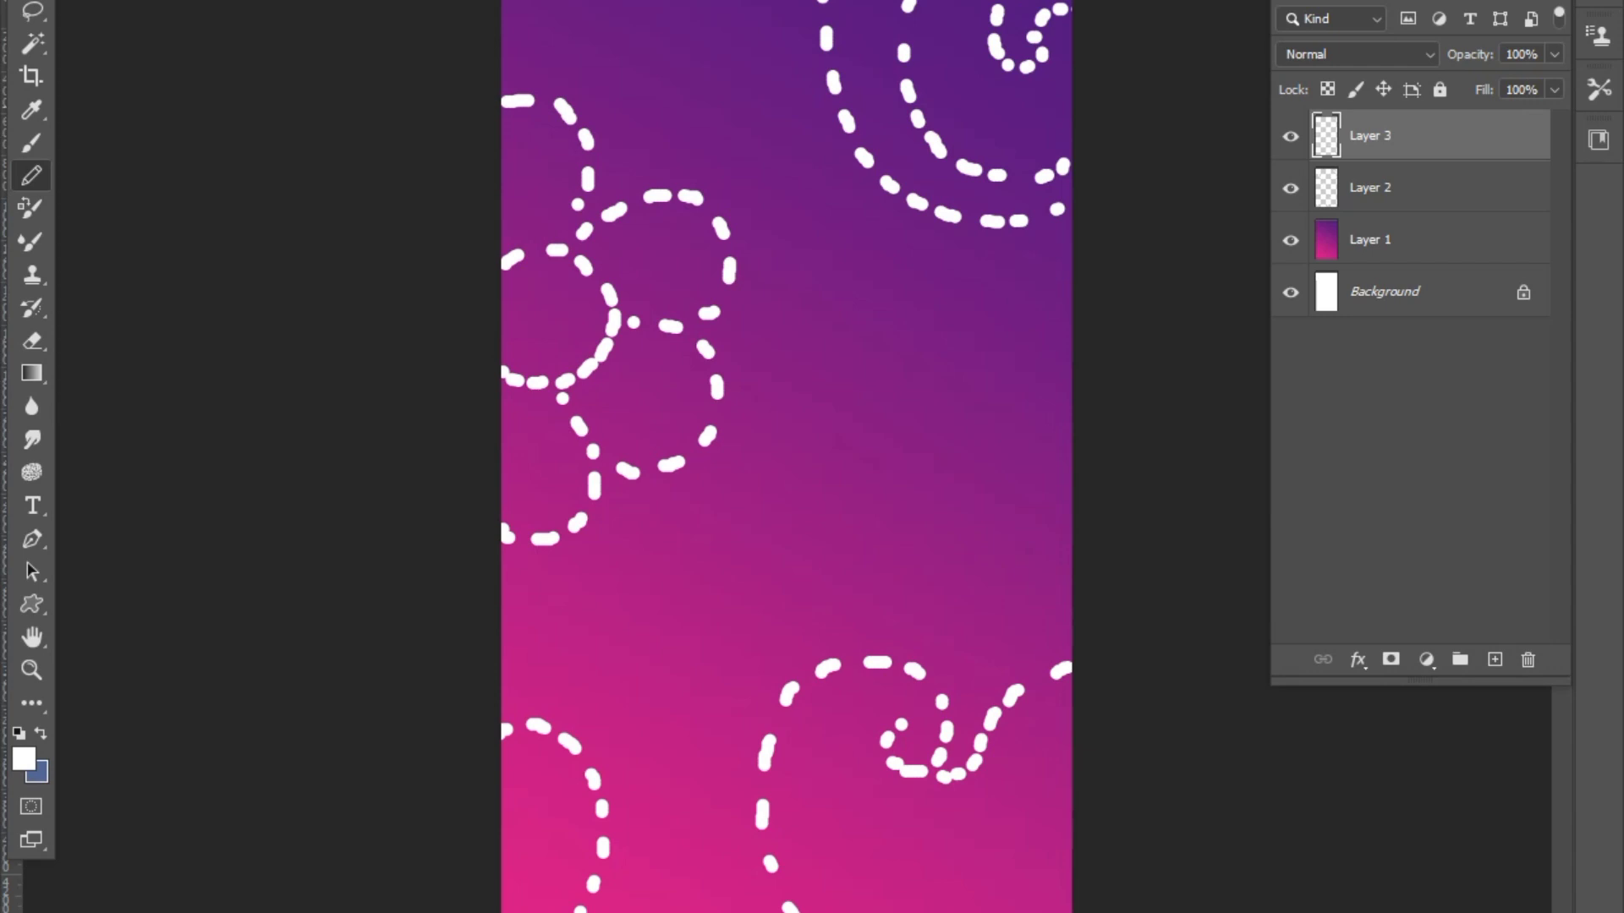
alt+click(965, 110)
click(955, 599)
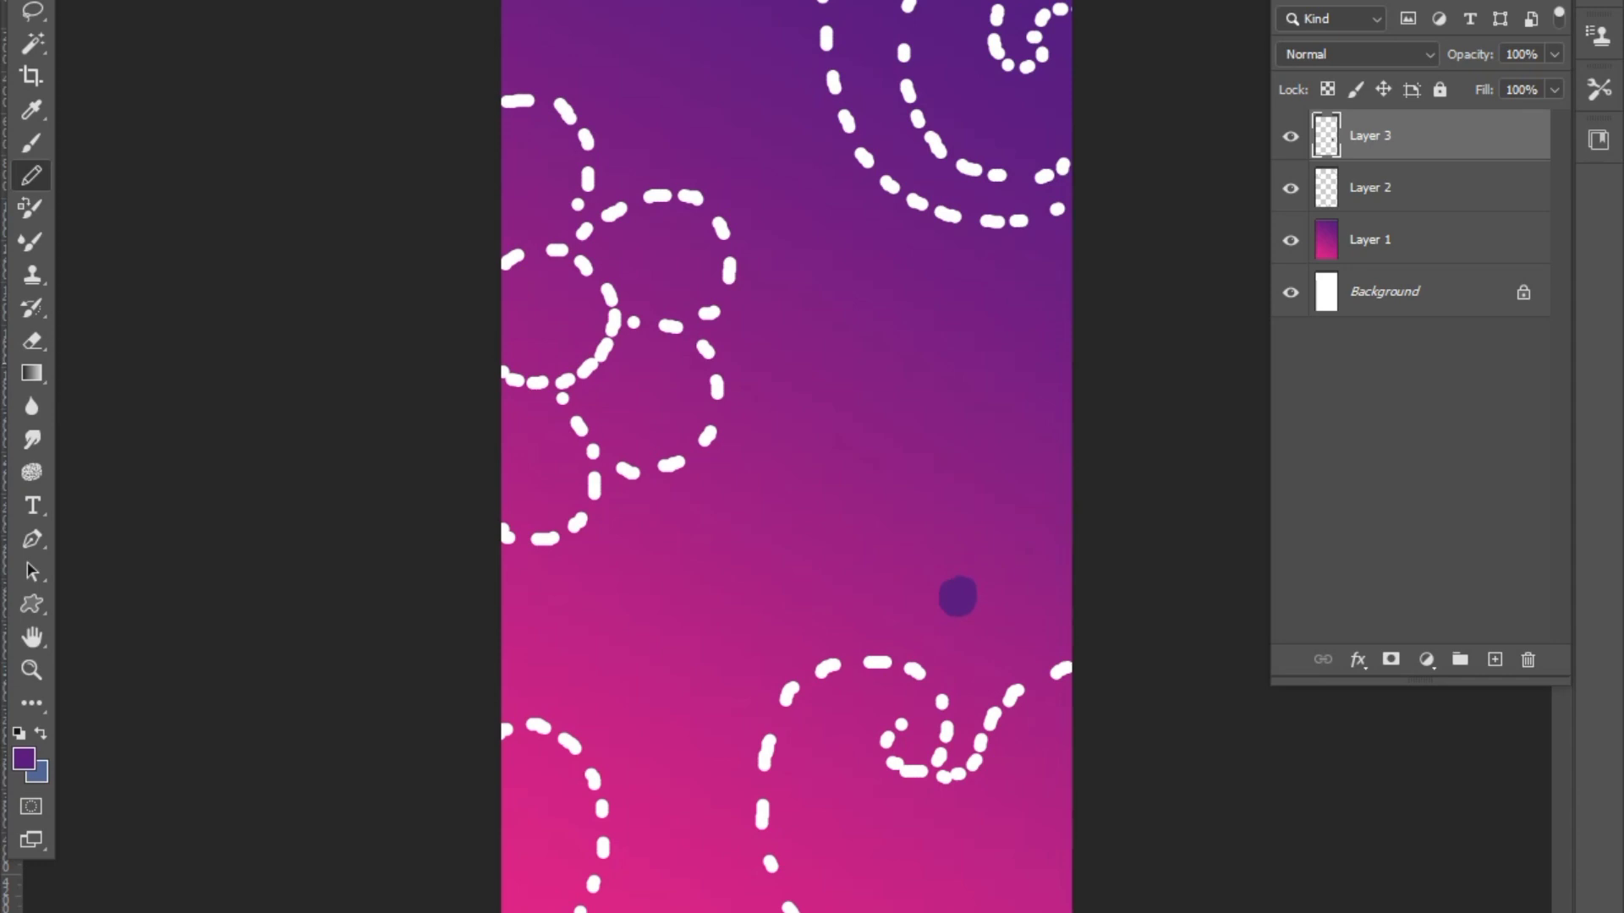
mouse_move(856, 408)
mouse_down()
mouse_move(876, 351)
mouse_move(919, 348)
mouse_move(942, 396)
mouse_move(1036, 383)
mouse_move(1069, 403)
mouse_move(978, 481)
mouse_move(928, 446)
mouse_move(930, 408)
mouse_move(987, 439)
mouse_move(1050, 398)
mouse_move(897, 457)
mouse_move(930, 459)
mouse_move(969, 536)
mouse_move(960, 579)
mouse_up()
drag(984, 485, 1044, 599)
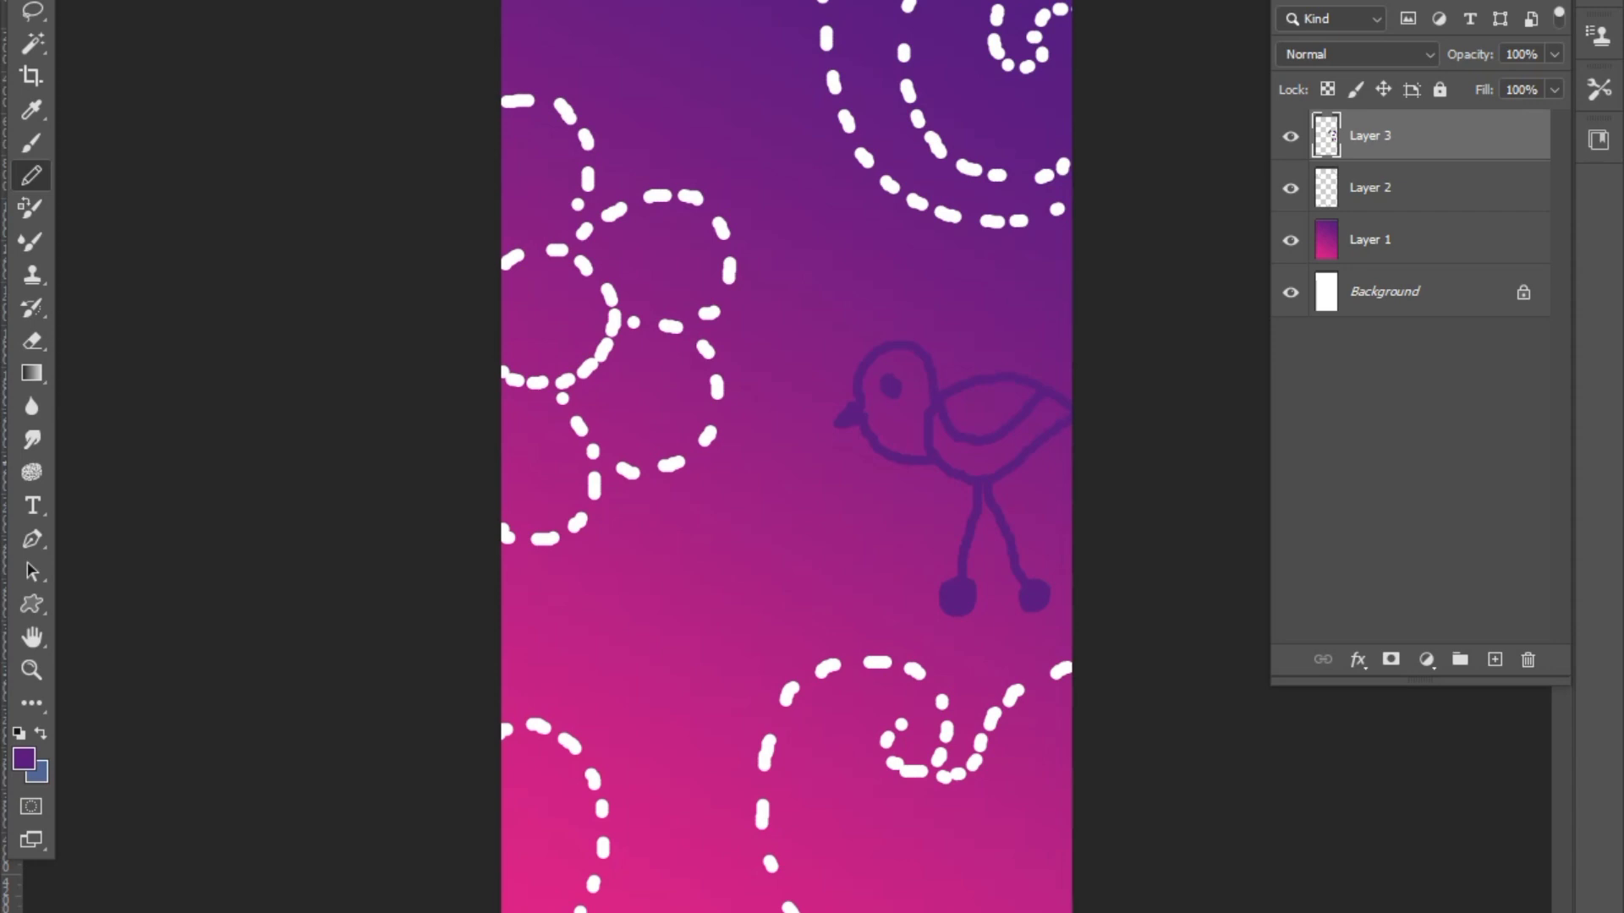
mouse_move(910, 466)
mouse_down()
mouse_move(968, 500)
mouse_move(1070, 482)
mouse_move(1046, 445)
mouse_up()
Set the foreground colour to 230633 and draw a second, upright long-tailed bird in the lower middle of the canvas.
click(24, 759)
click(758, 355)
click(1052, 86)
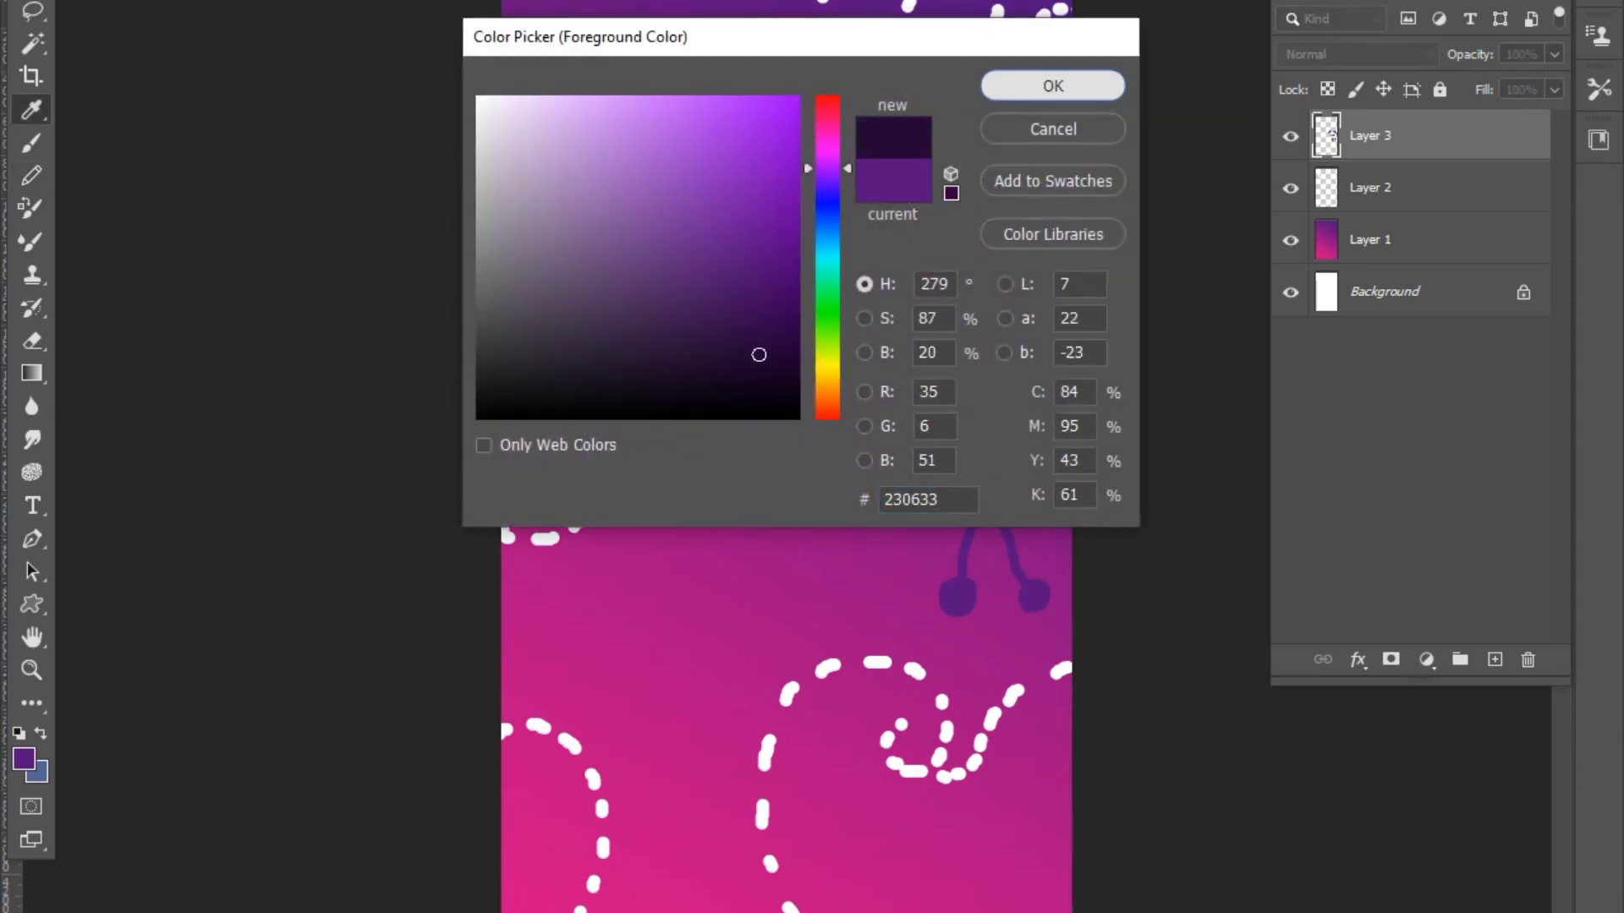
mouse_move(720, 492)
mouse_down()
mouse_move(762, 486)
mouse_move(775, 509)
mouse_move(763, 540)
mouse_move(789, 472)
mouse_move(717, 510)
mouse_move(714, 546)
mouse_move(660, 599)
mouse_move(628, 716)
mouse_move(711, 652)
mouse_move(739, 592)
mouse_move(714, 560)
mouse_move(762, 541)
mouse_move(774, 612)
mouse_move(747, 668)
mouse_move(692, 695)
mouse_up()
drag(700, 597, 700, 630)
mouse_move(736, 687)
mouse_down()
mouse_move(717, 806)
mouse_move(755, 680)
mouse_move(765, 734)
mouse_up()
mouse_move(670, 704)
mouse_down()
mouse_move(631, 910)
mouse_move(692, 738)
mouse_move(664, 912)
mouse_up()
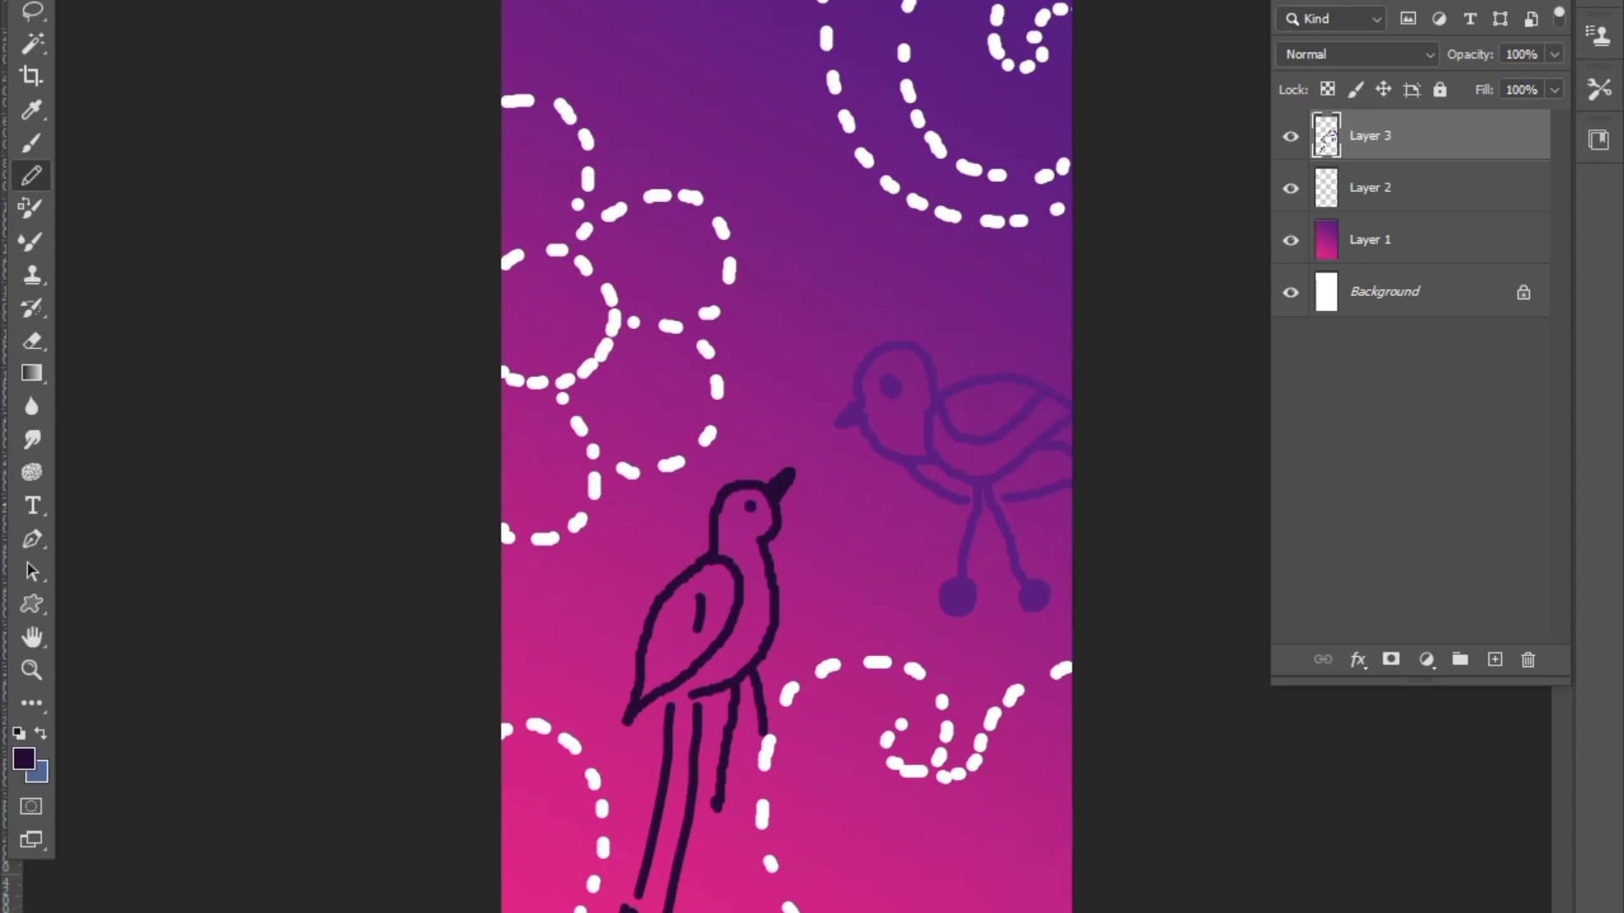
Add a dark beak and dark spots on the wing and body of the purple bird.
drag(856, 398, 828, 437)
click(956, 397)
drag(962, 420, 994, 415)
click(981, 394)
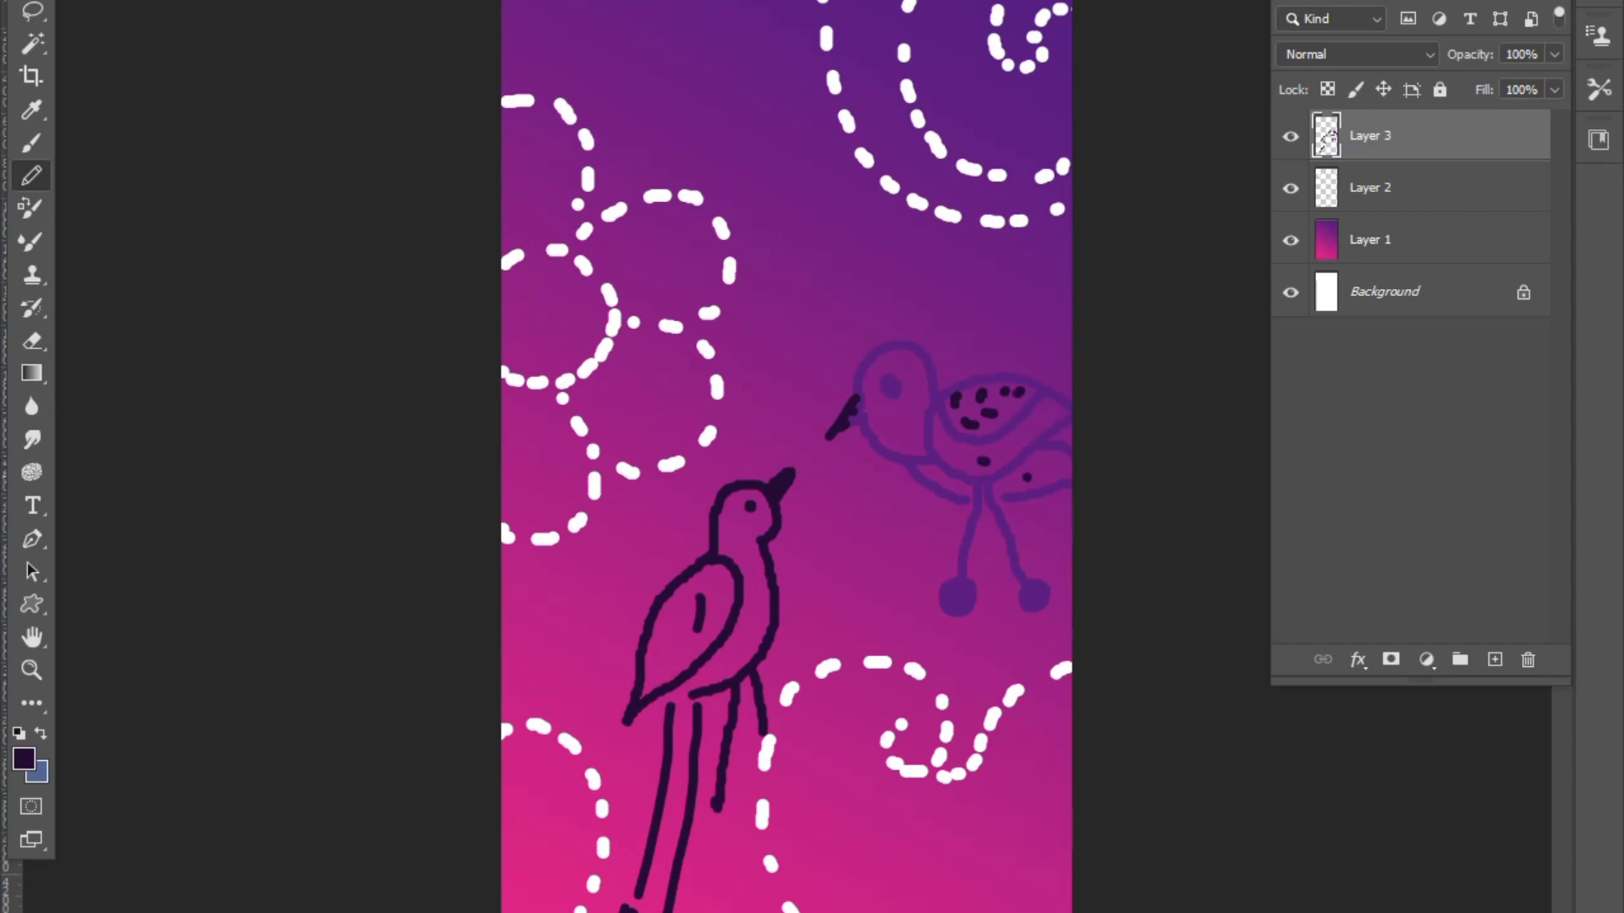
Outline a dark heart in the canvas's lower-right corner and a dark double curl at its upper edge.
mouse_move(1071, 736)
mouse_down()
mouse_move(999, 826)
mouse_move(949, 819)
mouse_move(881, 912)
mouse_up()
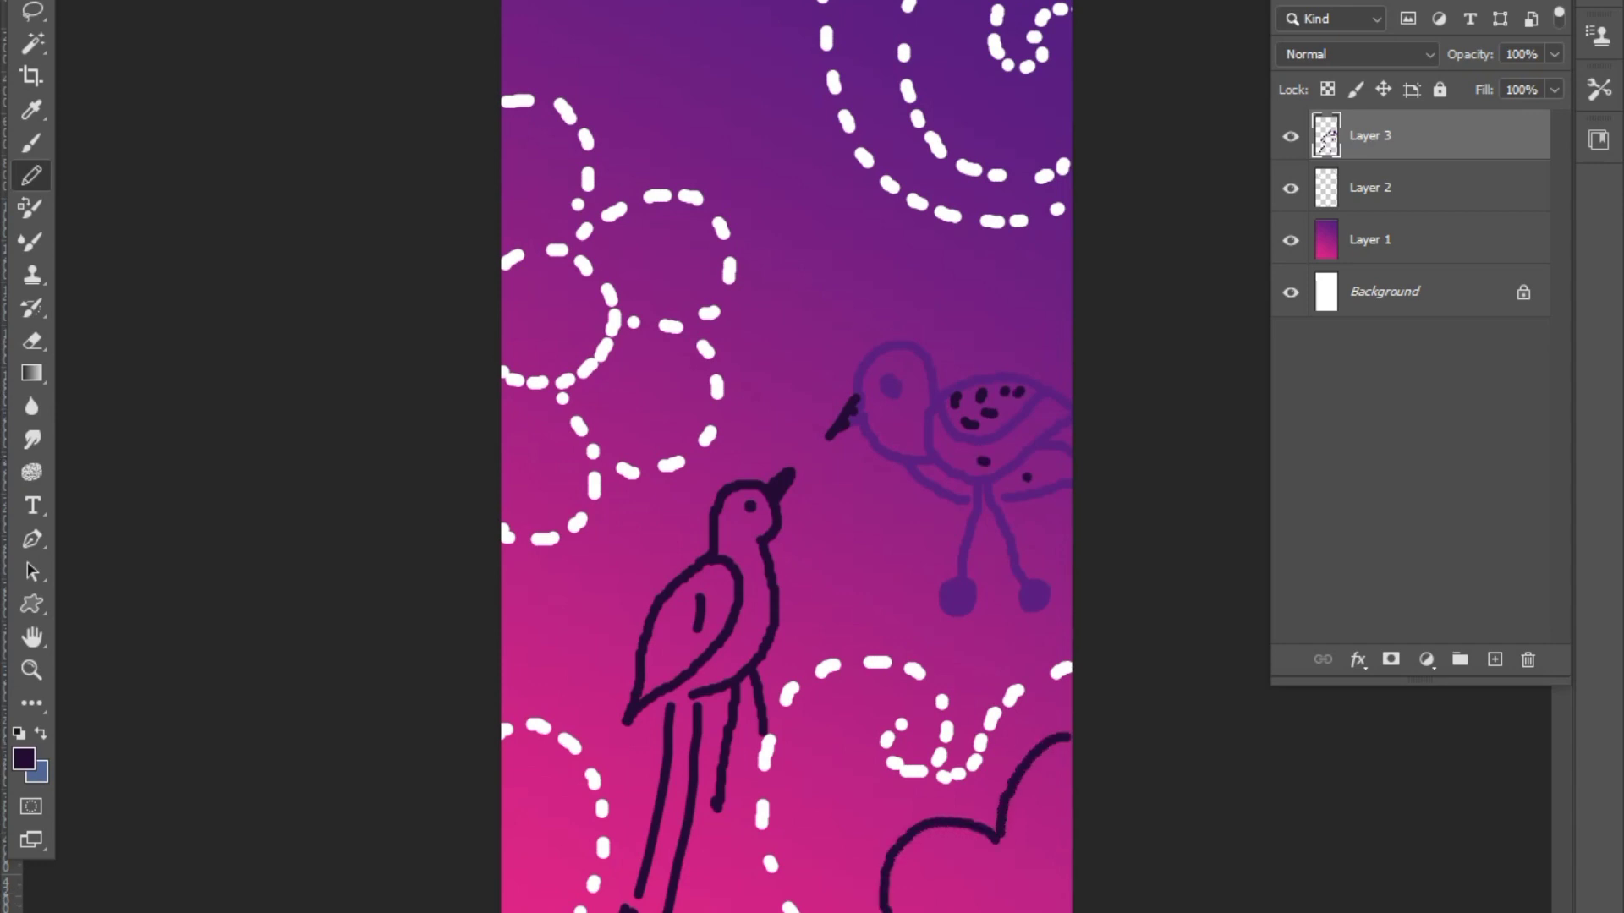
mouse_move(568, 2)
mouse_down()
mouse_move(698, 6)
mouse_move(630, 23)
mouse_move(674, 2)
mouse_up()
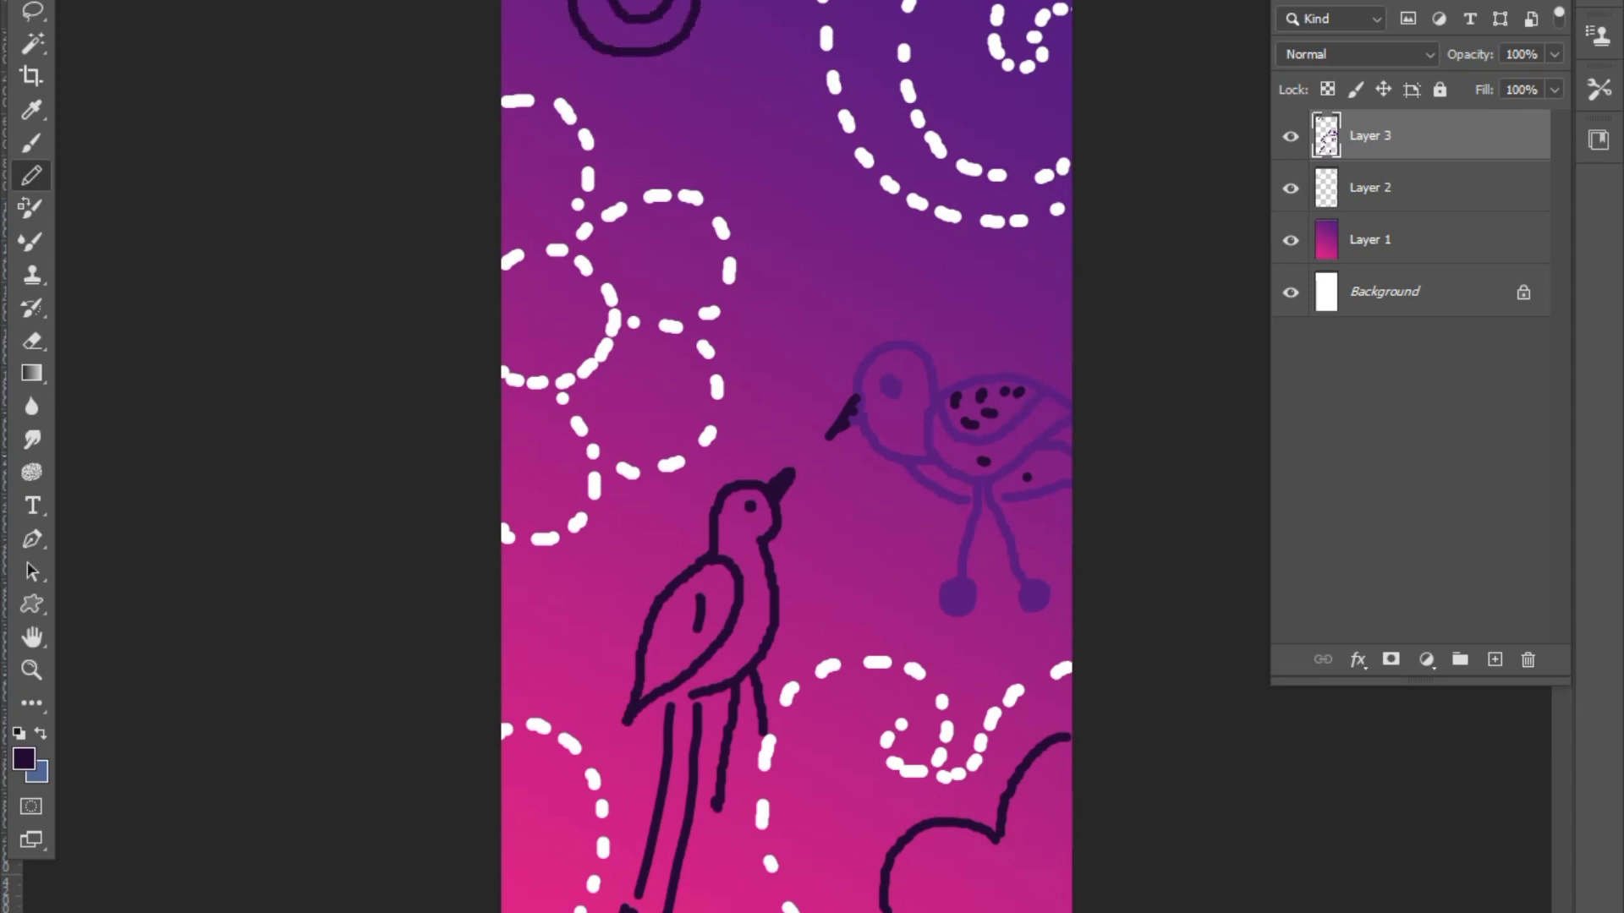
On a new layer directly above Layer 2, fill the purple bird's head, belly and spotted wing area with sampled white.
click(1430, 188)
click(1495, 660)
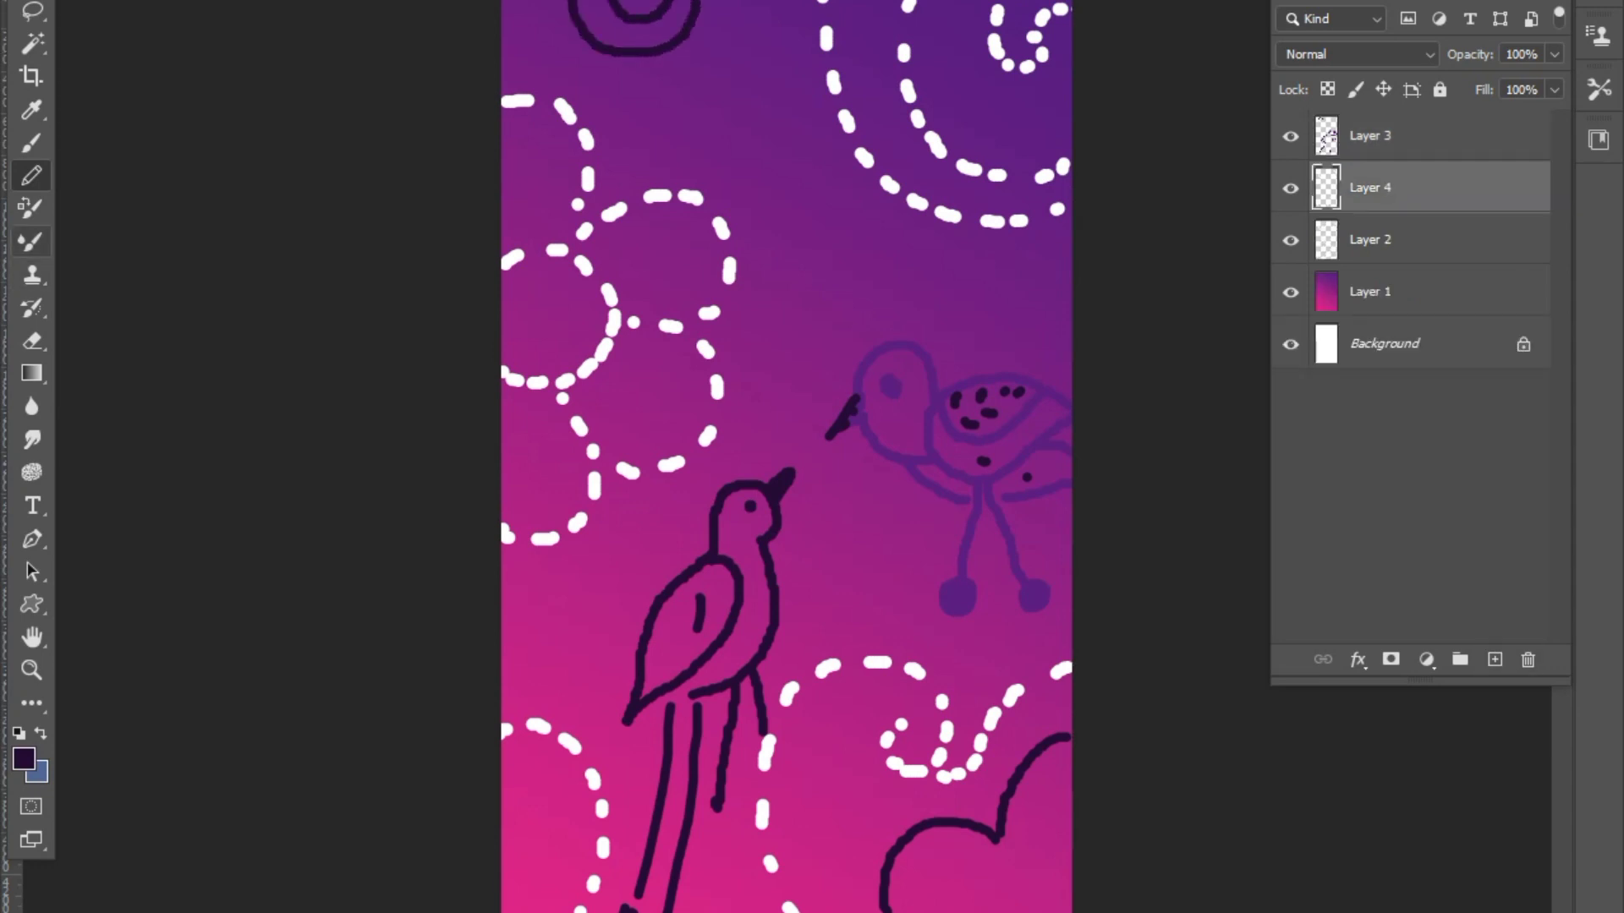
alt+click(1063, 669)
mouse_move(871, 394)
mouse_down()
mouse_move(922, 365)
mouse_move(876, 410)
mouse_move(913, 449)
mouse_move(909, 397)
mouse_move(923, 402)
mouse_move(968, 495)
mouse_move(1057, 465)
mouse_move(1064, 481)
mouse_up()
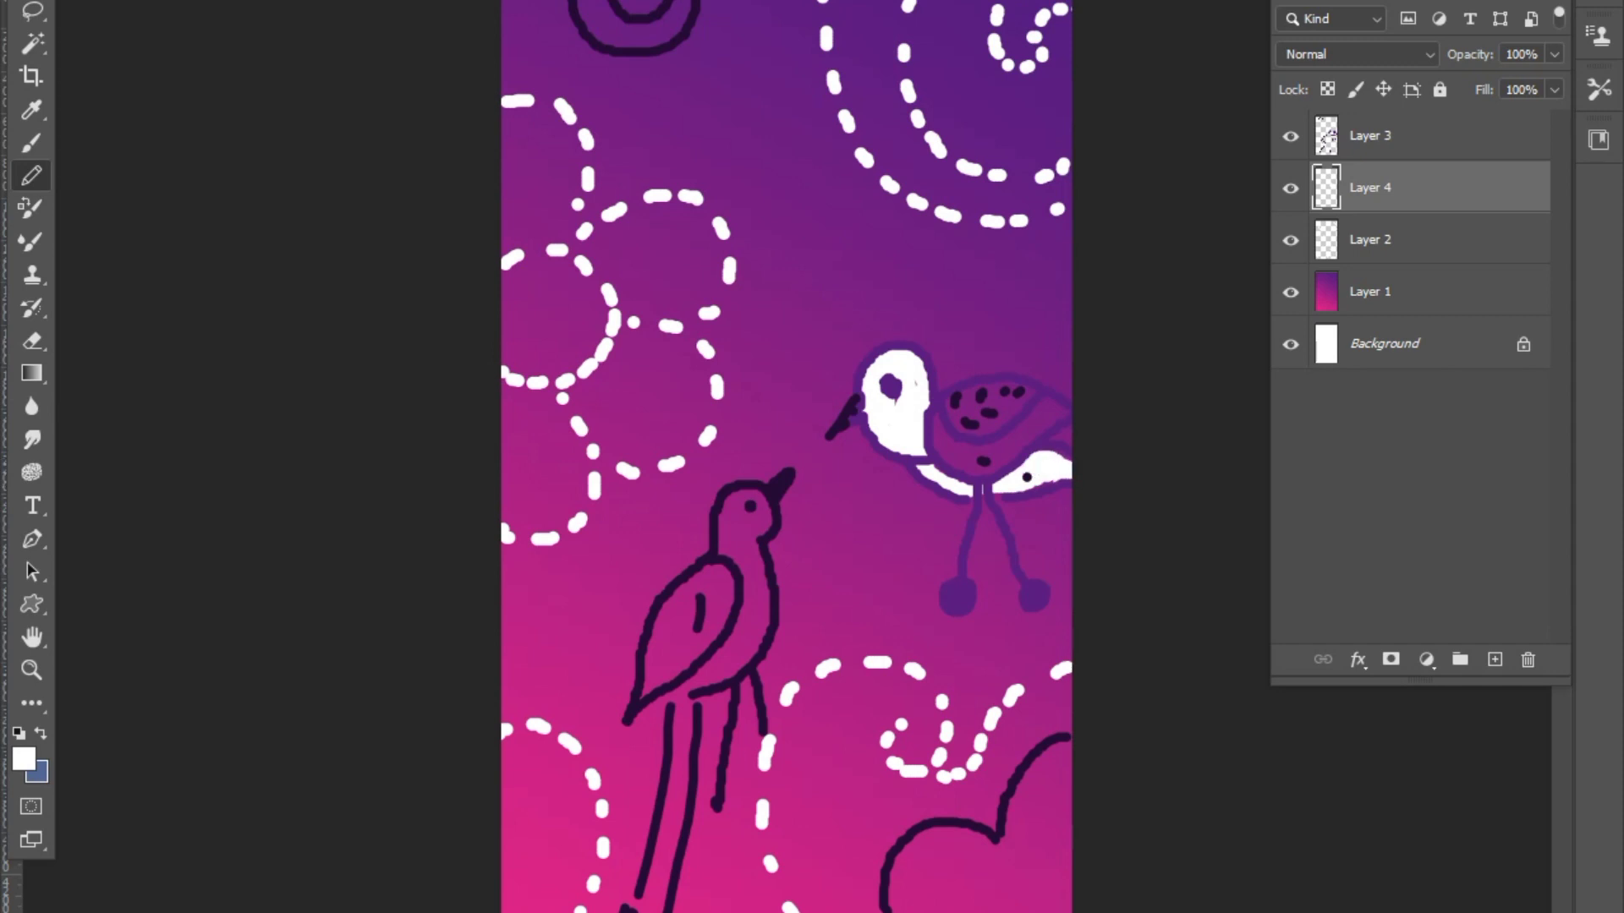
mouse_move(960, 400)
mouse_down()
mouse_move(973, 425)
mouse_move(981, 395)
mouse_move(1028, 394)
mouse_move(1014, 419)
mouse_move(954, 429)
mouse_up()
Paint white stripes inside the dark bird's wing and scatter small white dots over its breast.
mouse_move(716, 570)
mouse_down()
mouse_move(728, 617)
mouse_move(732, 575)
mouse_move(703, 651)
mouse_move(683, 613)
mouse_move(698, 580)
mouse_move(684, 583)
mouse_move(682, 659)
mouse_move(748, 640)
mouse_up()
key(ctrl+z)
click(708, 679)
click(727, 668)
click(742, 660)
click(759, 646)
click(750, 625)
click(752, 614)
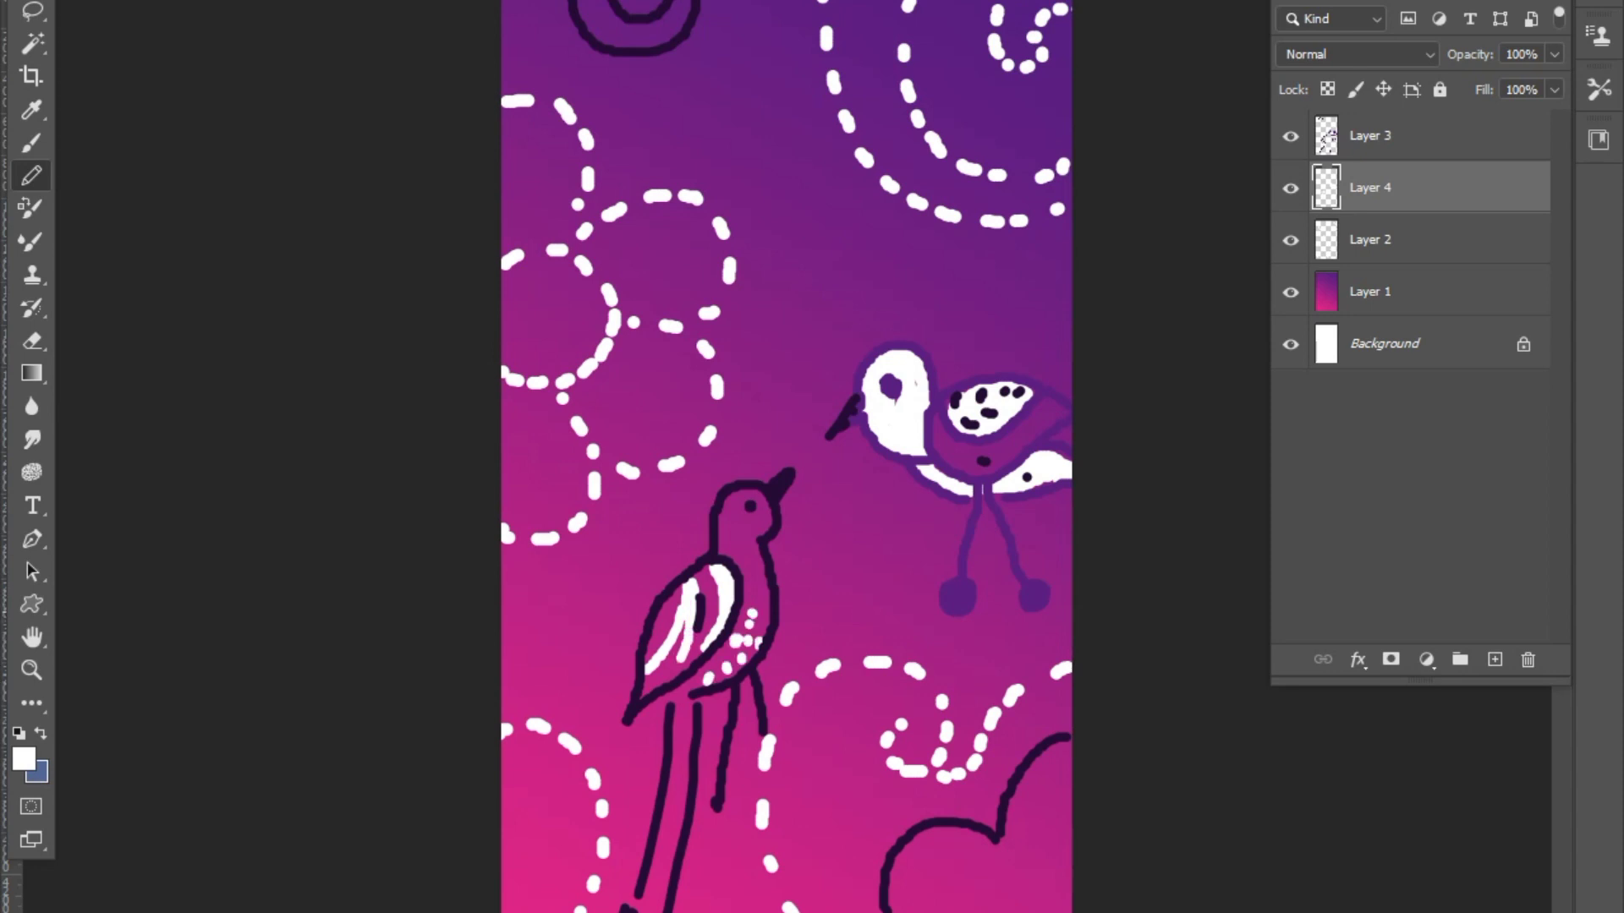
click(762, 612)
click(750, 592)
On a new layer directly above Layer 1, paint a translucent dark purple shadow beside the dark bird's body and tail.
click(1370, 292)
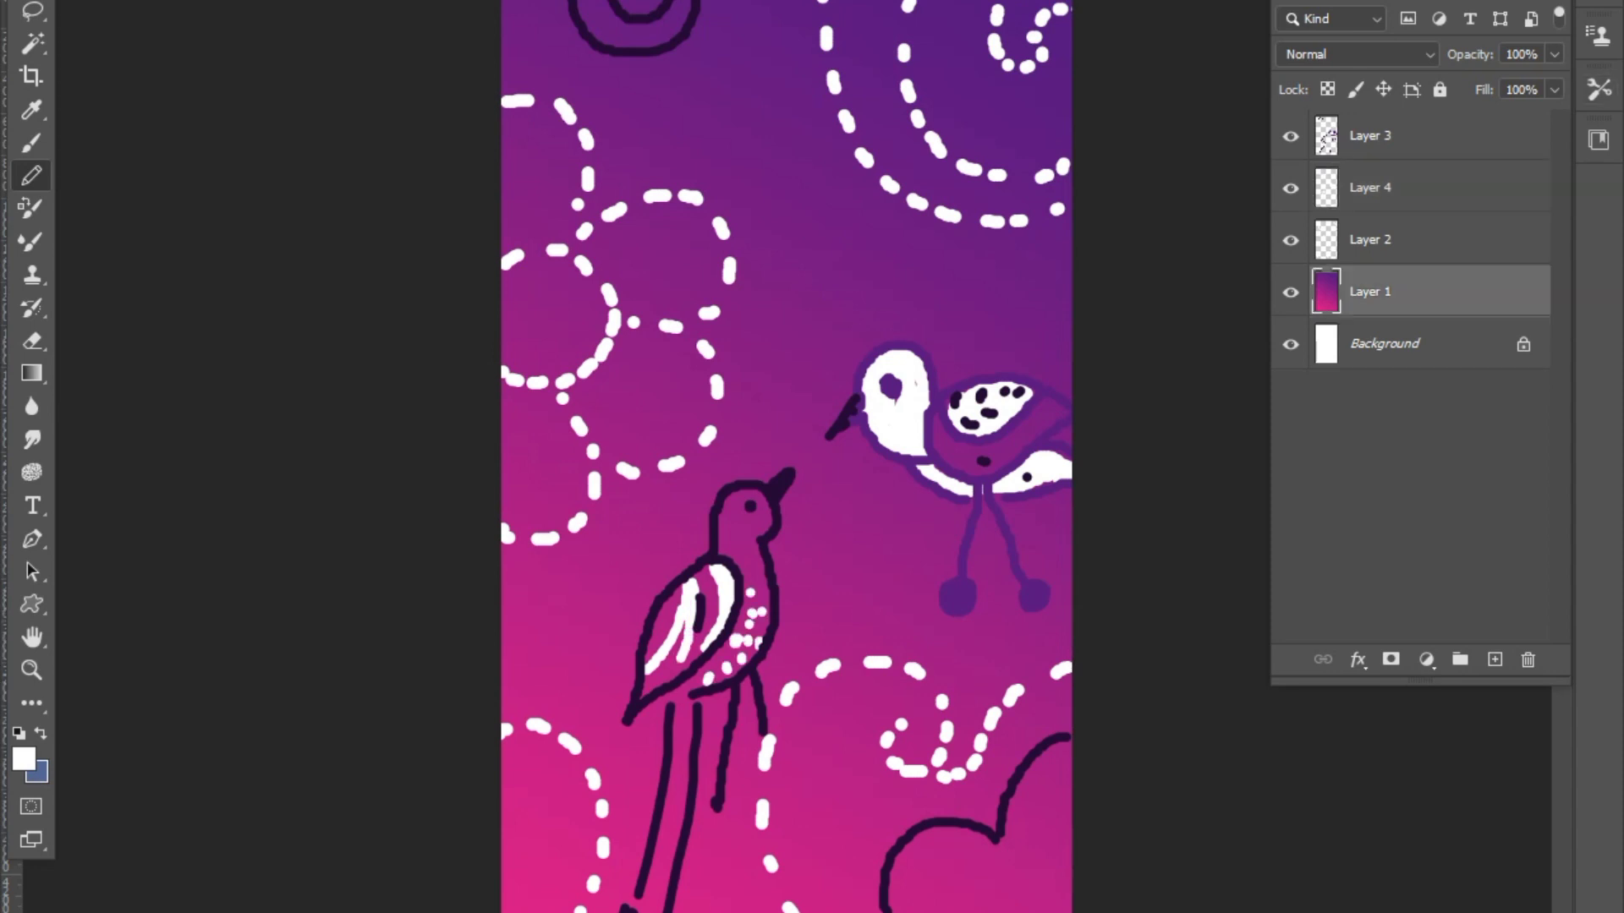
click(1494, 659)
alt+click(914, 283)
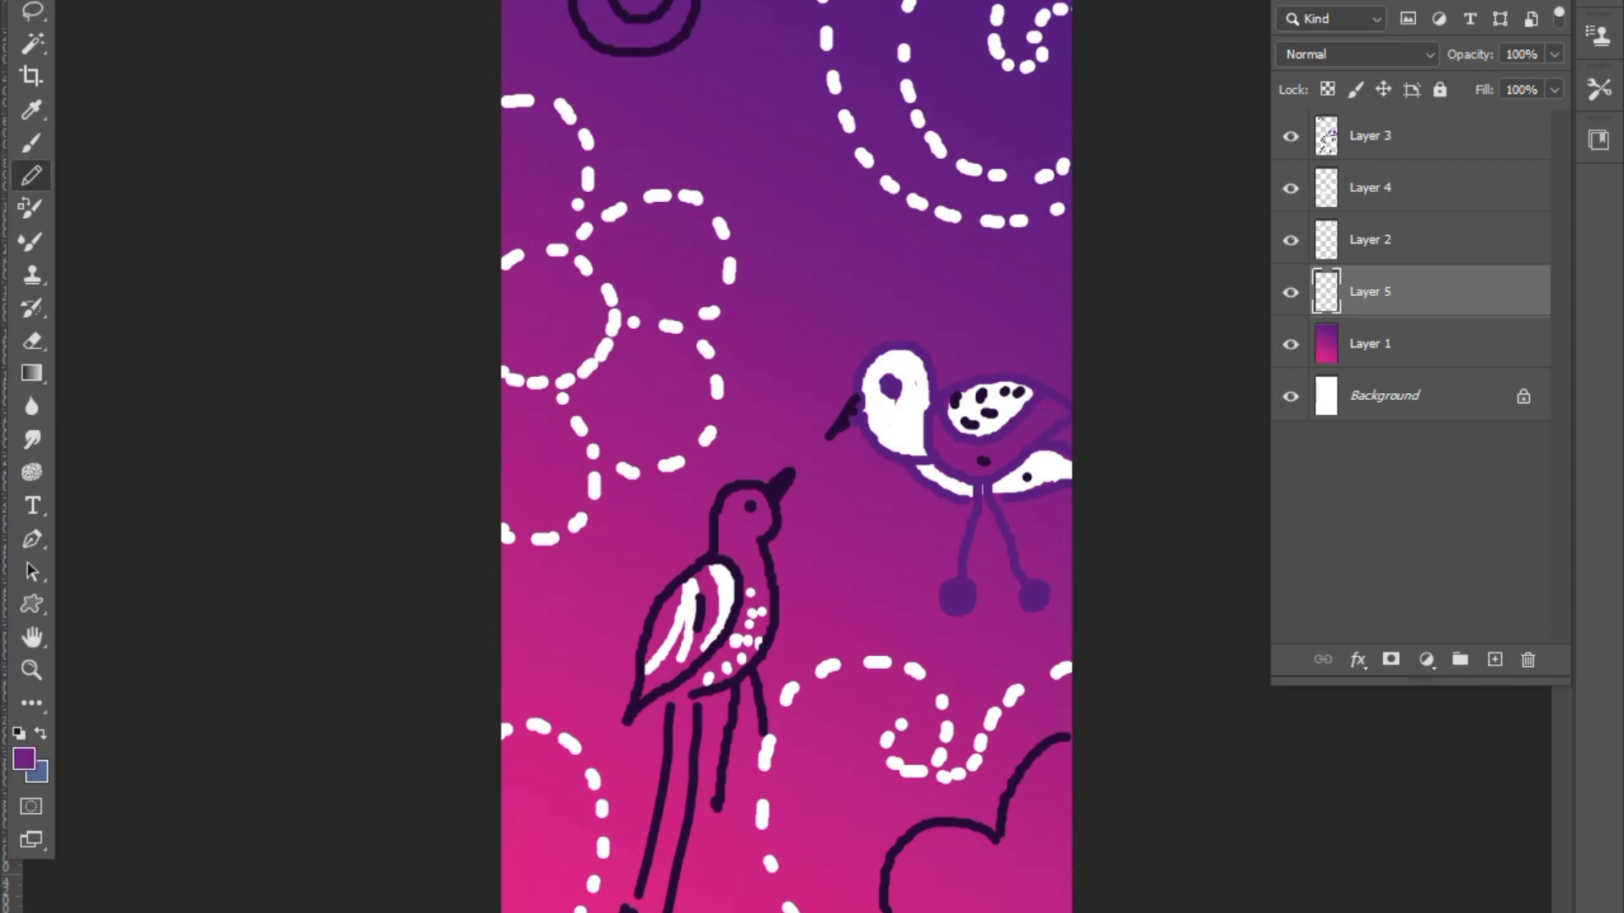
click(24, 758)
click(797, 330)
click(1053, 85)
drag(804, 502, 797, 538)
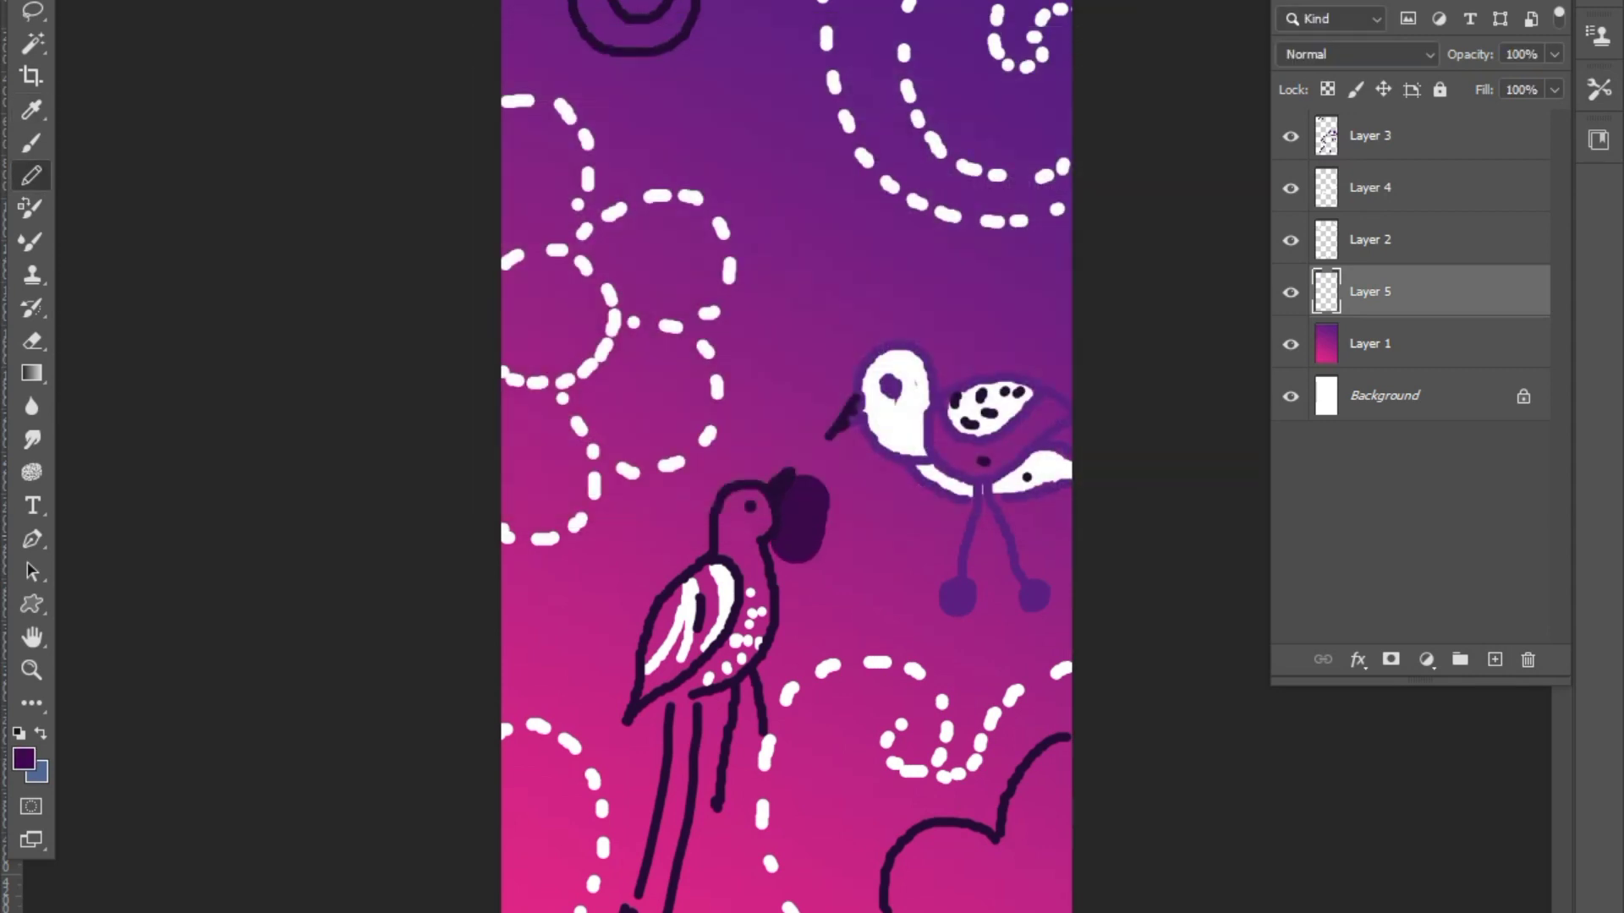
key(ctrl+z)
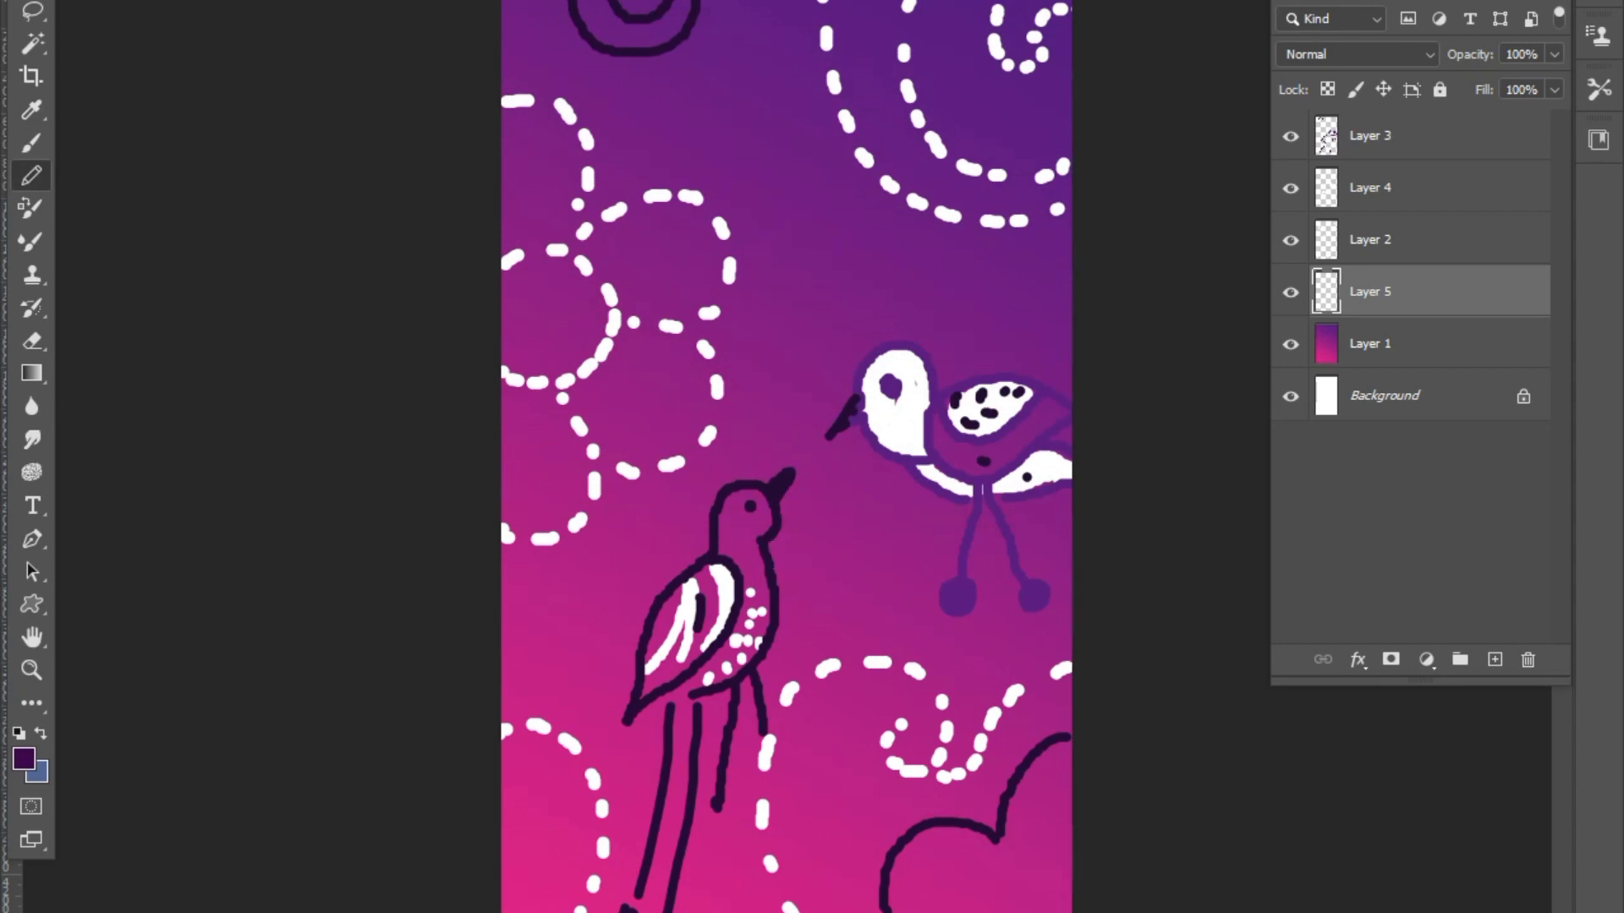
mouse_move(802, 473)
mouse_down()
mouse_move(785, 643)
mouse_move(726, 707)
mouse_move(680, 909)
mouse_move(668, 825)
mouse_move(650, 909)
mouse_up()
drag(736, 728, 723, 876)
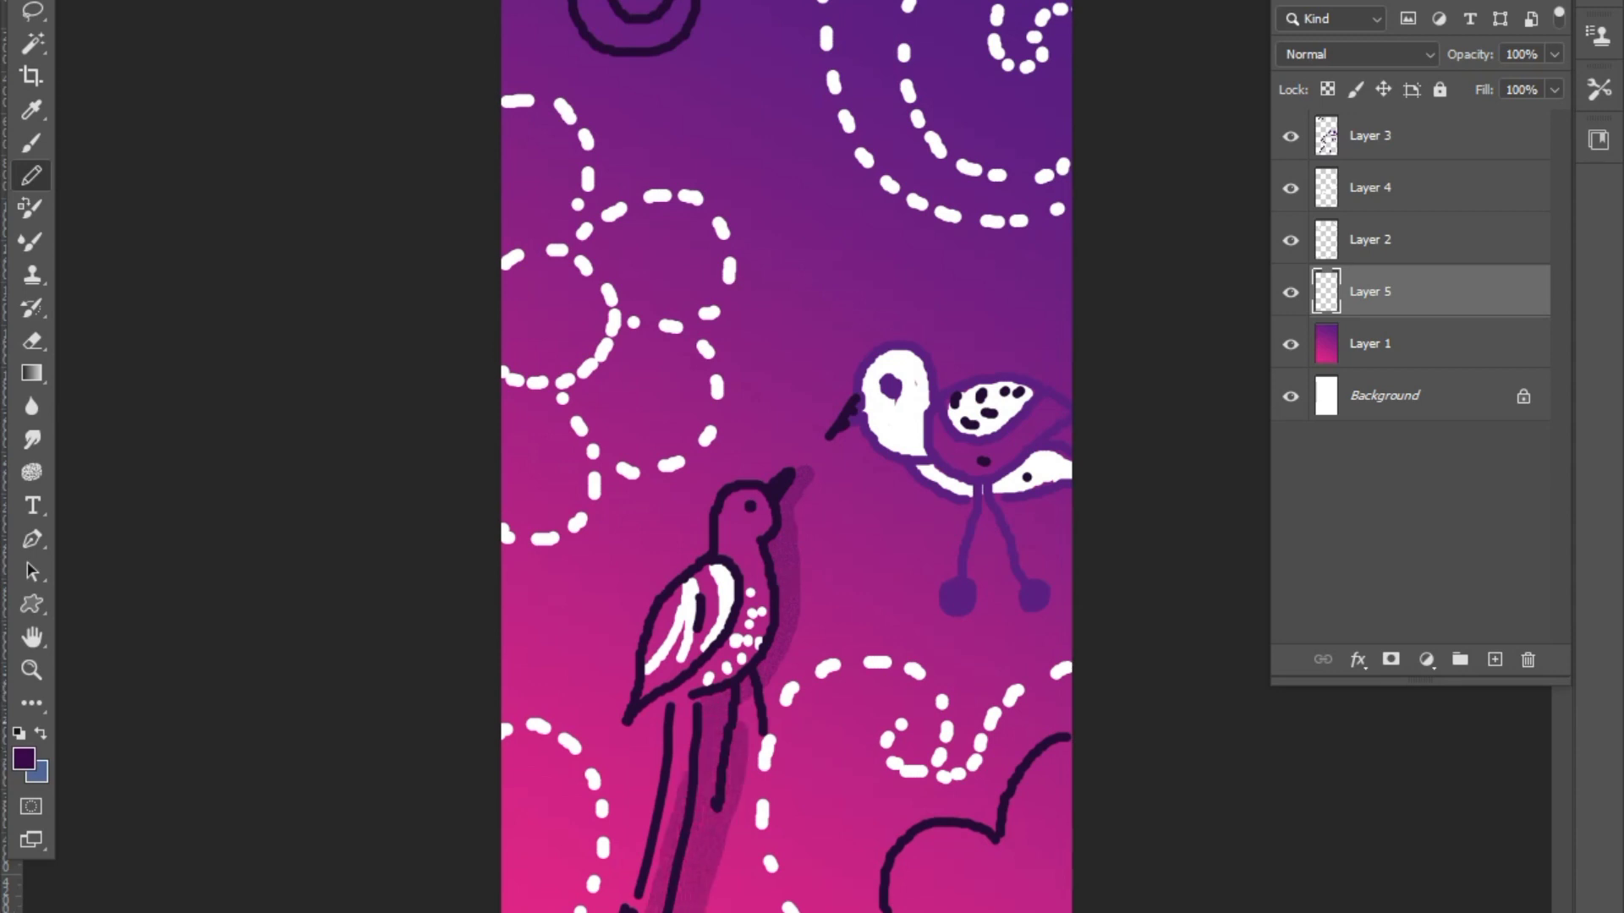
Paint a dark purple shadow under the spotted bird's body and along its legs, softening it with a sampled background purple.
mouse_move(854, 432)
mouse_down()
mouse_move(927, 513)
mouse_move(981, 526)
mouse_move(1067, 508)
mouse_up()
mouse_move(1064, 435)
mouse_down()
mouse_move(1065, 530)
mouse_move(964, 623)
mouse_up()
drag(962, 526, 940, 666)
drag(989, 531, 1041, 628)
drag(990, 536, 1057, 656)
mouse_move(984, 541)
mouse_down()
mouse_move(928, 734)
mouse_move(1066, 511)
mouse_up()
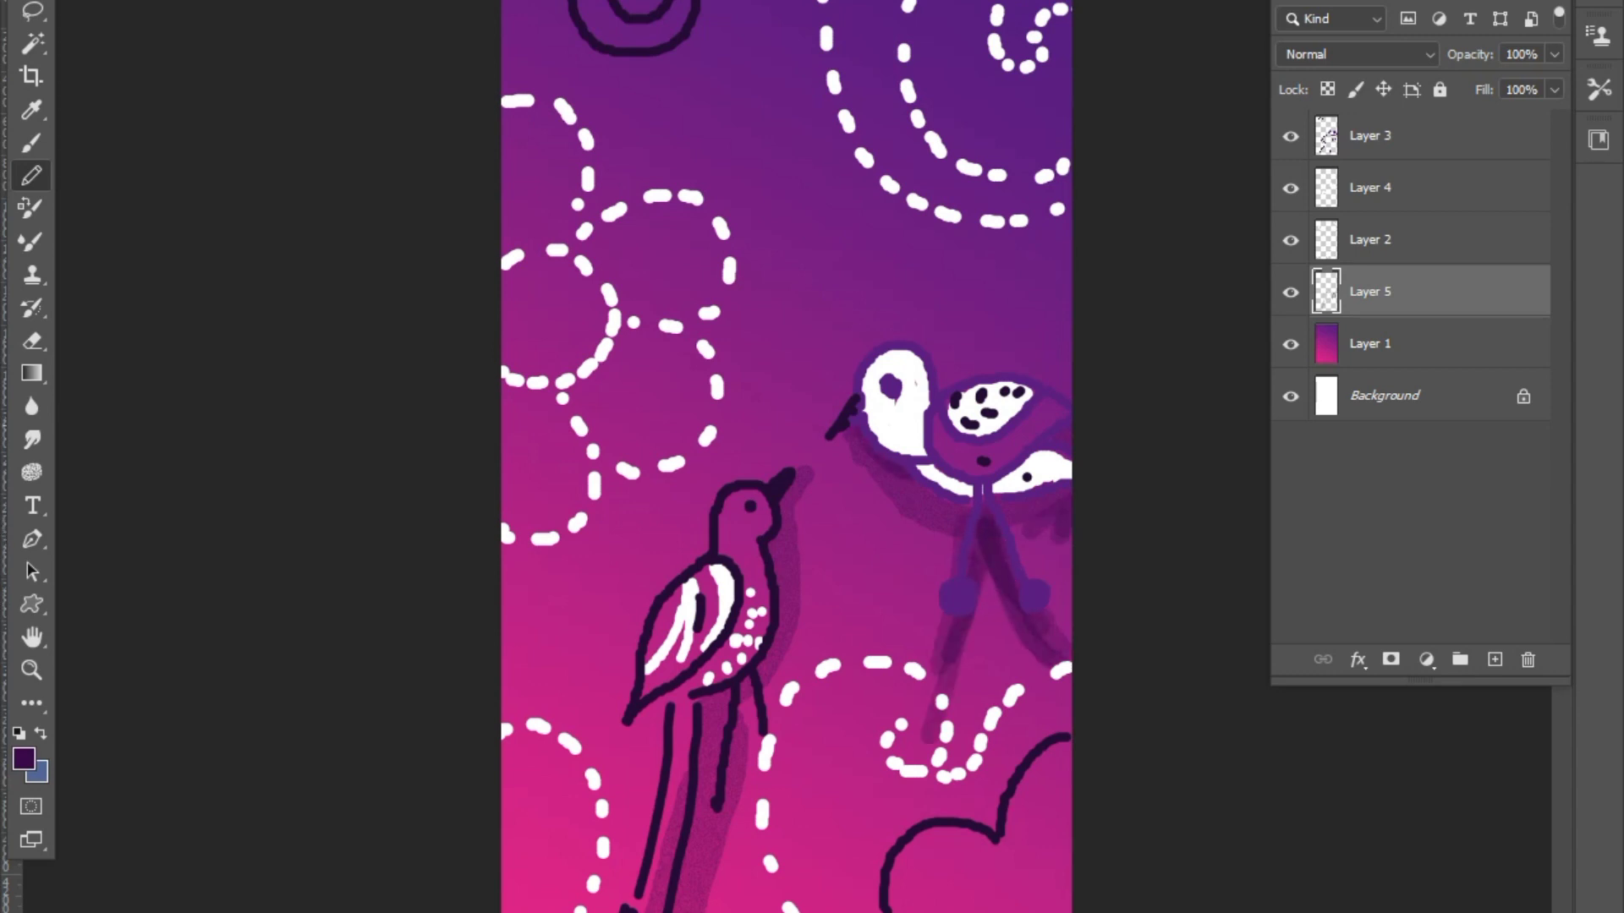
mouse_move(853, 443)
mouse_down()
mouse_move(949, 507)
mouse_move(890, 507)
mouse_up()
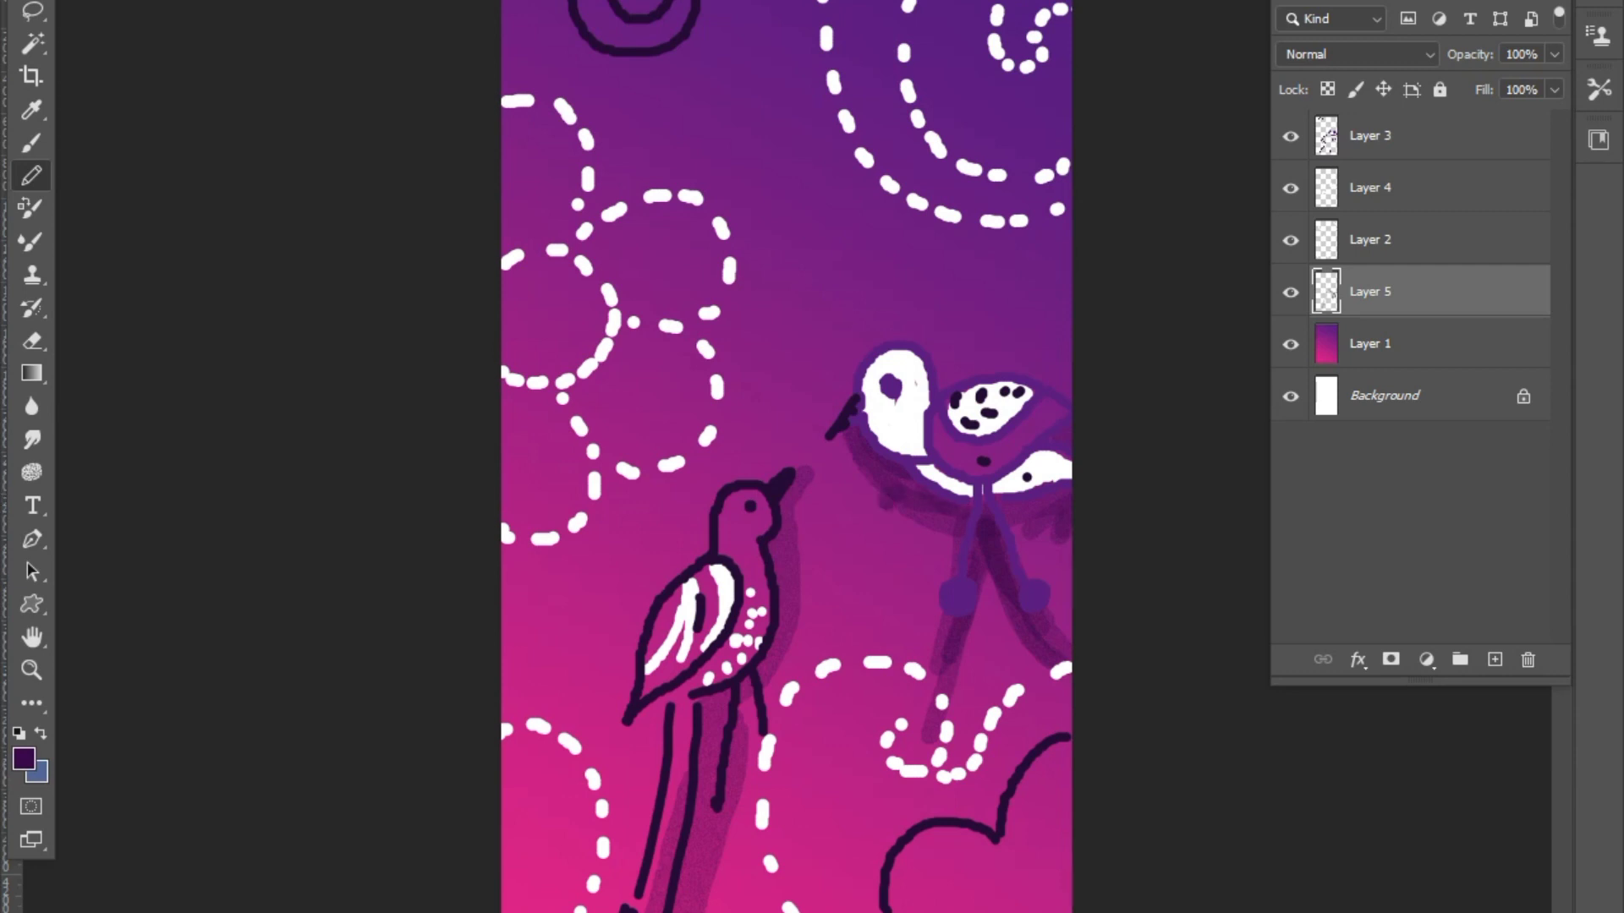
alt+click(873, 526)
drag(892, 503, 902, 498)
Widen the shadow in front of the dark bird with long vertical strokes in purples sampled from the canvas.
alt+click(985, 532)
mouse_move(812, 528)
mouse_down()
mouse_move(839, 666)
mouse_move(812, 744)
mouse_up()
alt+click(871, 575)
mouse_move(812, 492)
mouse_down()
mouse_move(785, 778)
mouse_move(829, 639)
mouse_up()
drag(807, 526, 816, 740)
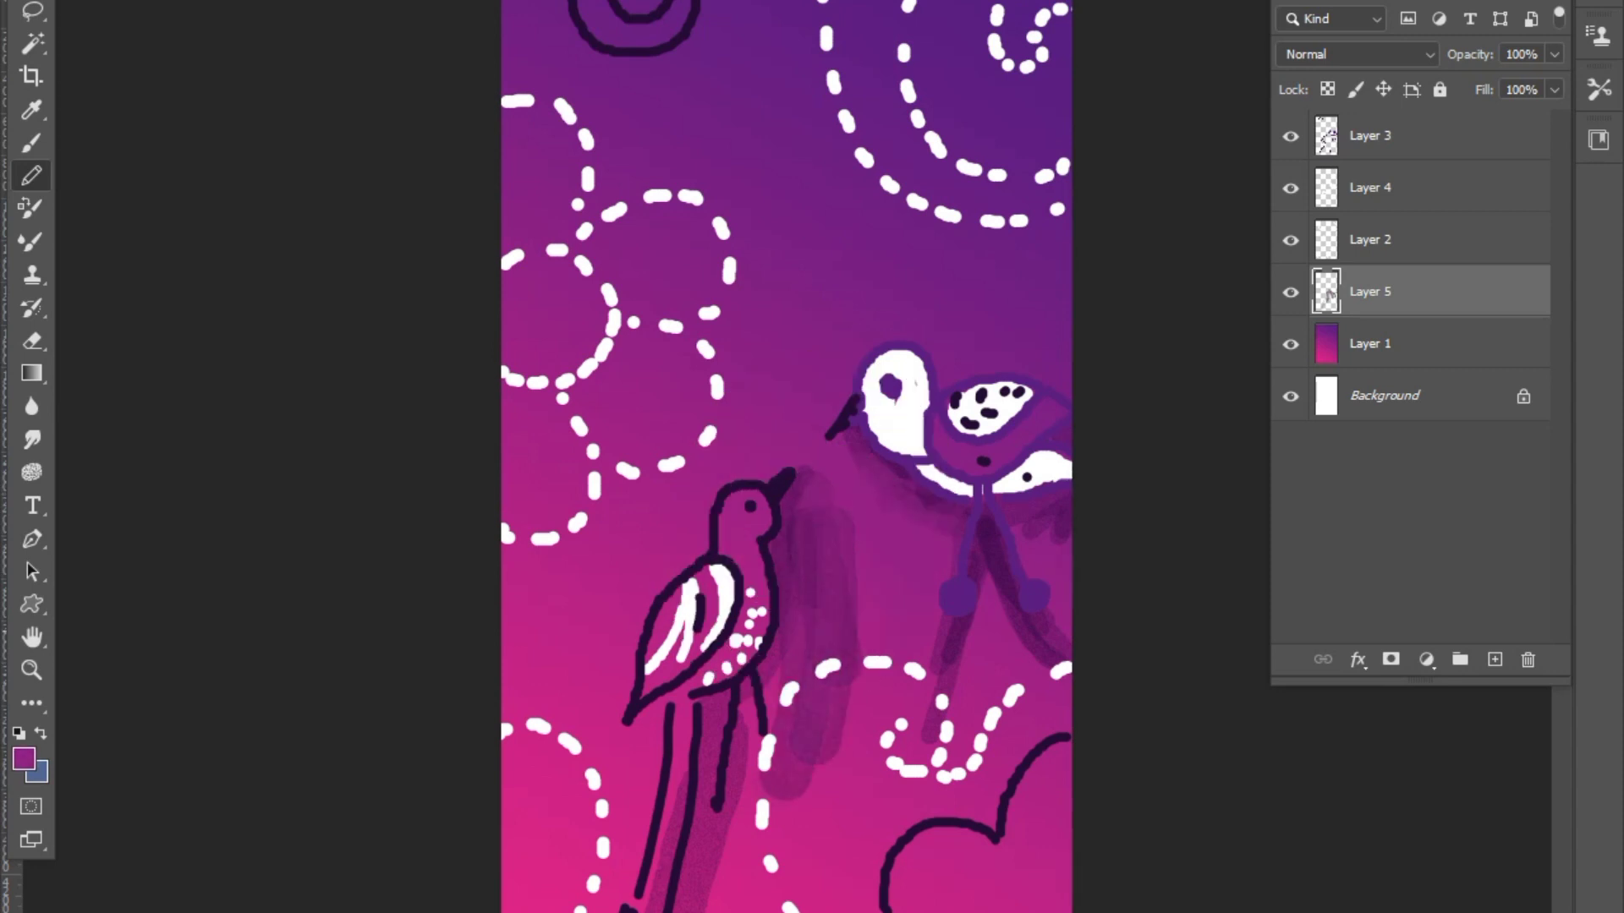
Shade along and between the concentric dashed arcs in the upper-right corner with dark purples sampled from the canvas.
alt+click(687, 34)
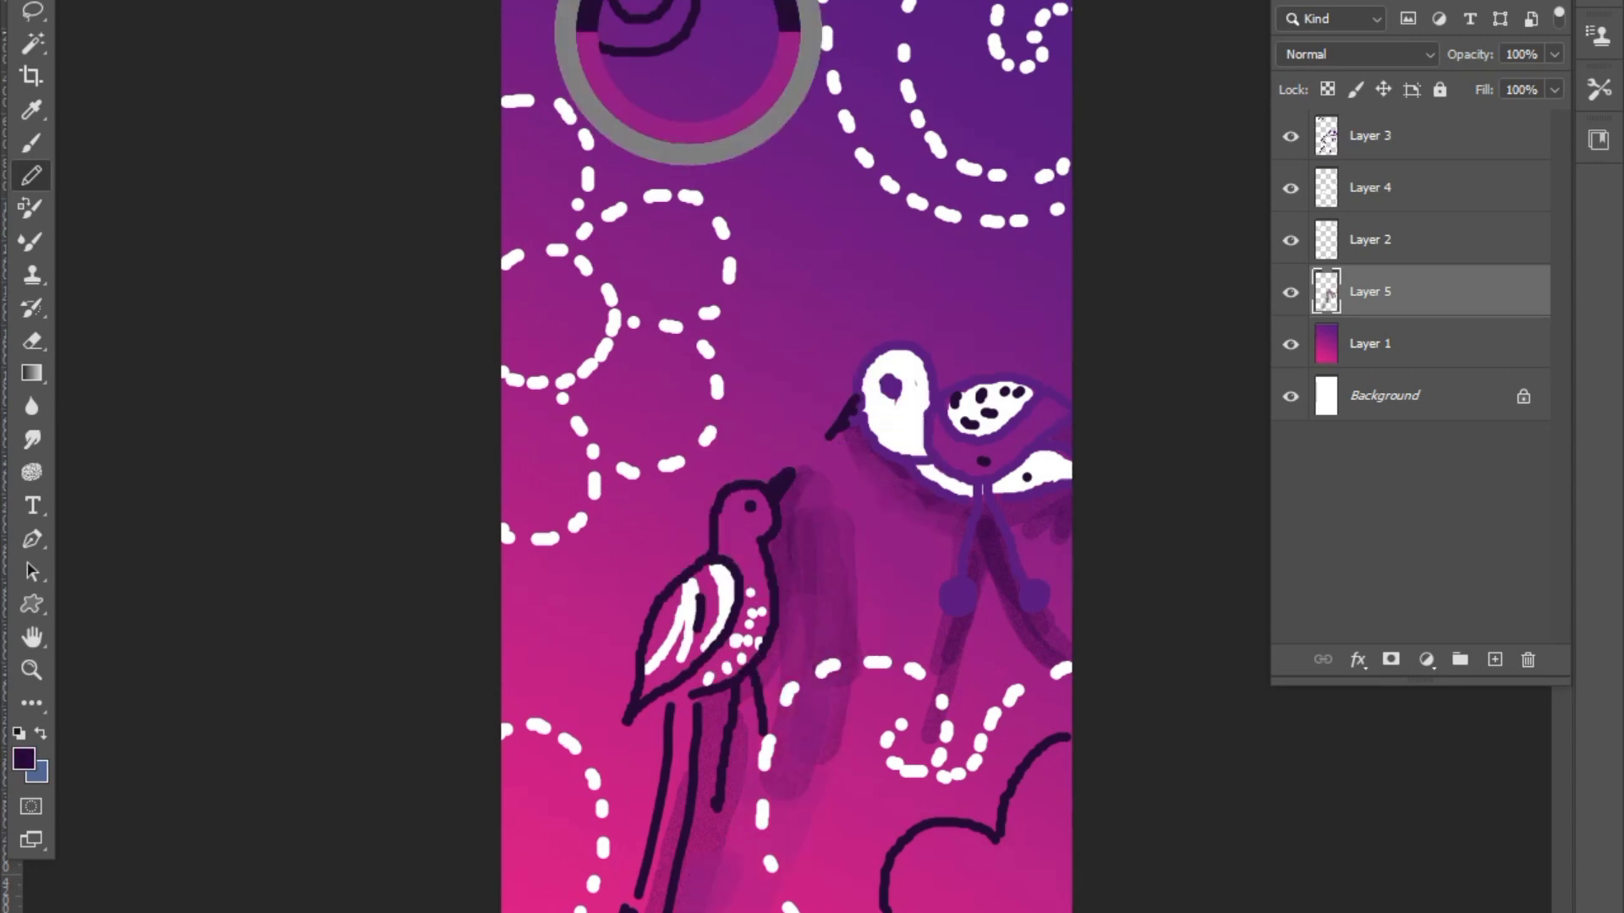
drag(757, 59, 838, 190)
drag(761, 13, 833, 148)
mouse_move(837, 4)
mouse_down()
mouse_move(914, 215)
mouse_move(986, 158)
mouse_up()
mouse_move(900, 6)
mouse_down()
mouse_move(926, 76)
mouse_move(1057, 145)
mouse_up()
alt+click(830, 137)
drag(846, 165, 993, 227)
drag(912, 167, 1064, 196)
alt+click(819, 166)
mouse_move(786, 127)
mouse_down()
mouse_move(840, 183)
mouse_move(1047, 247)
mouse_up()
Blend sampled purples into the shading between the dashed arcs and darken the inside of the small inner curl.
alt+click(973, 51)
drag(767, 13, 820, 135)
drag(797, 38, 834, 131)
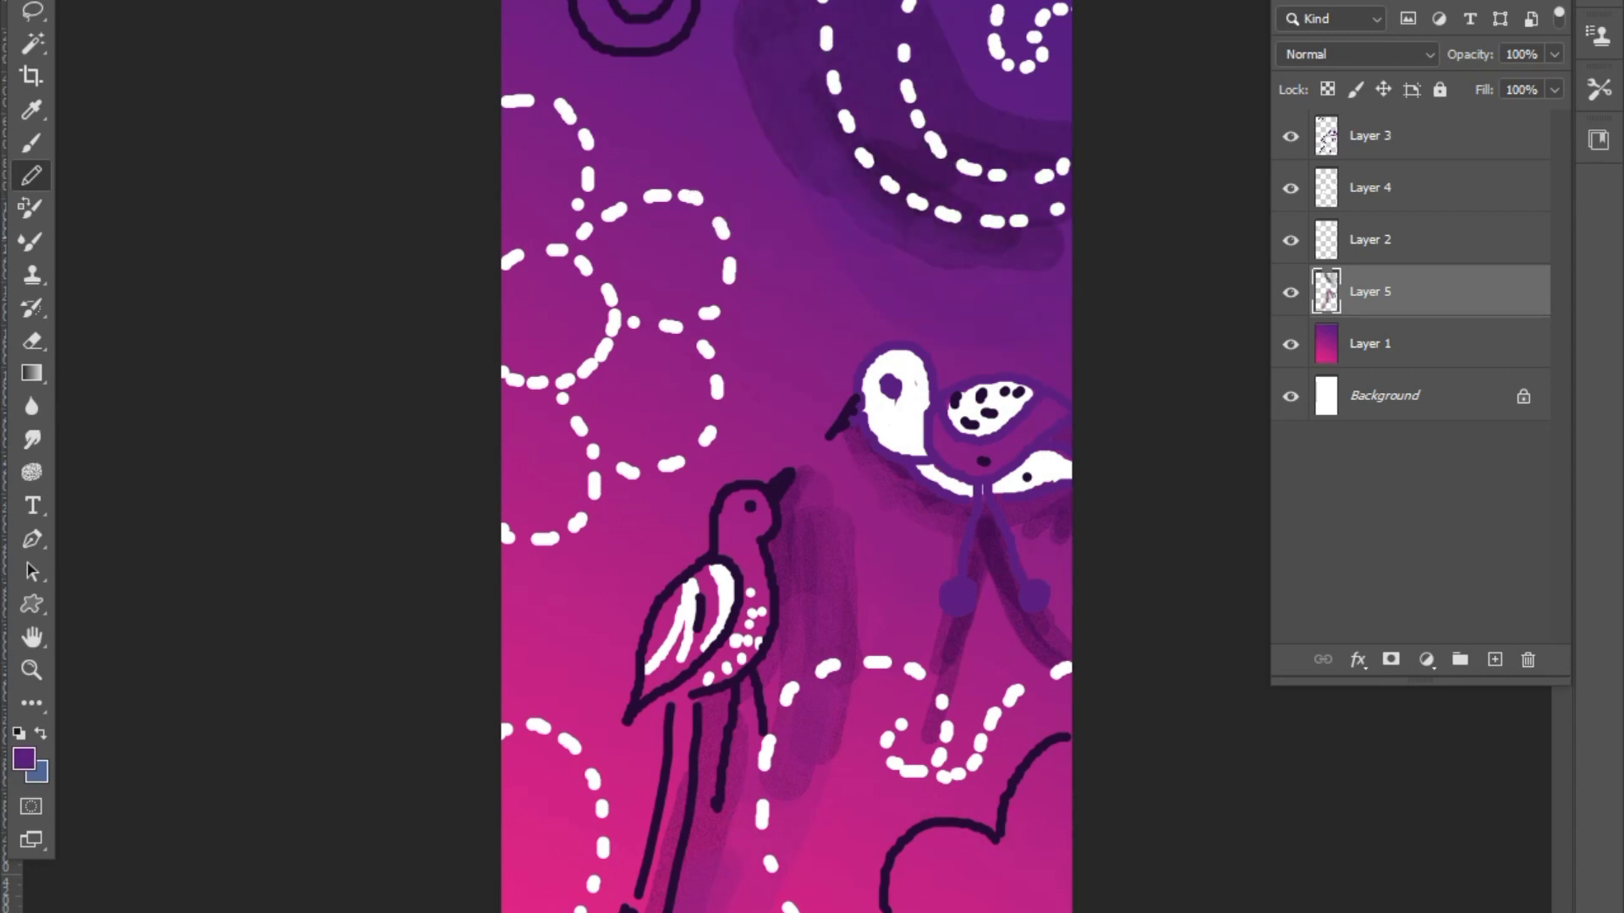
drag(984, 153, 1011, 155)
alt+click(898, 173)
drag(954, 34, 1044, 127)
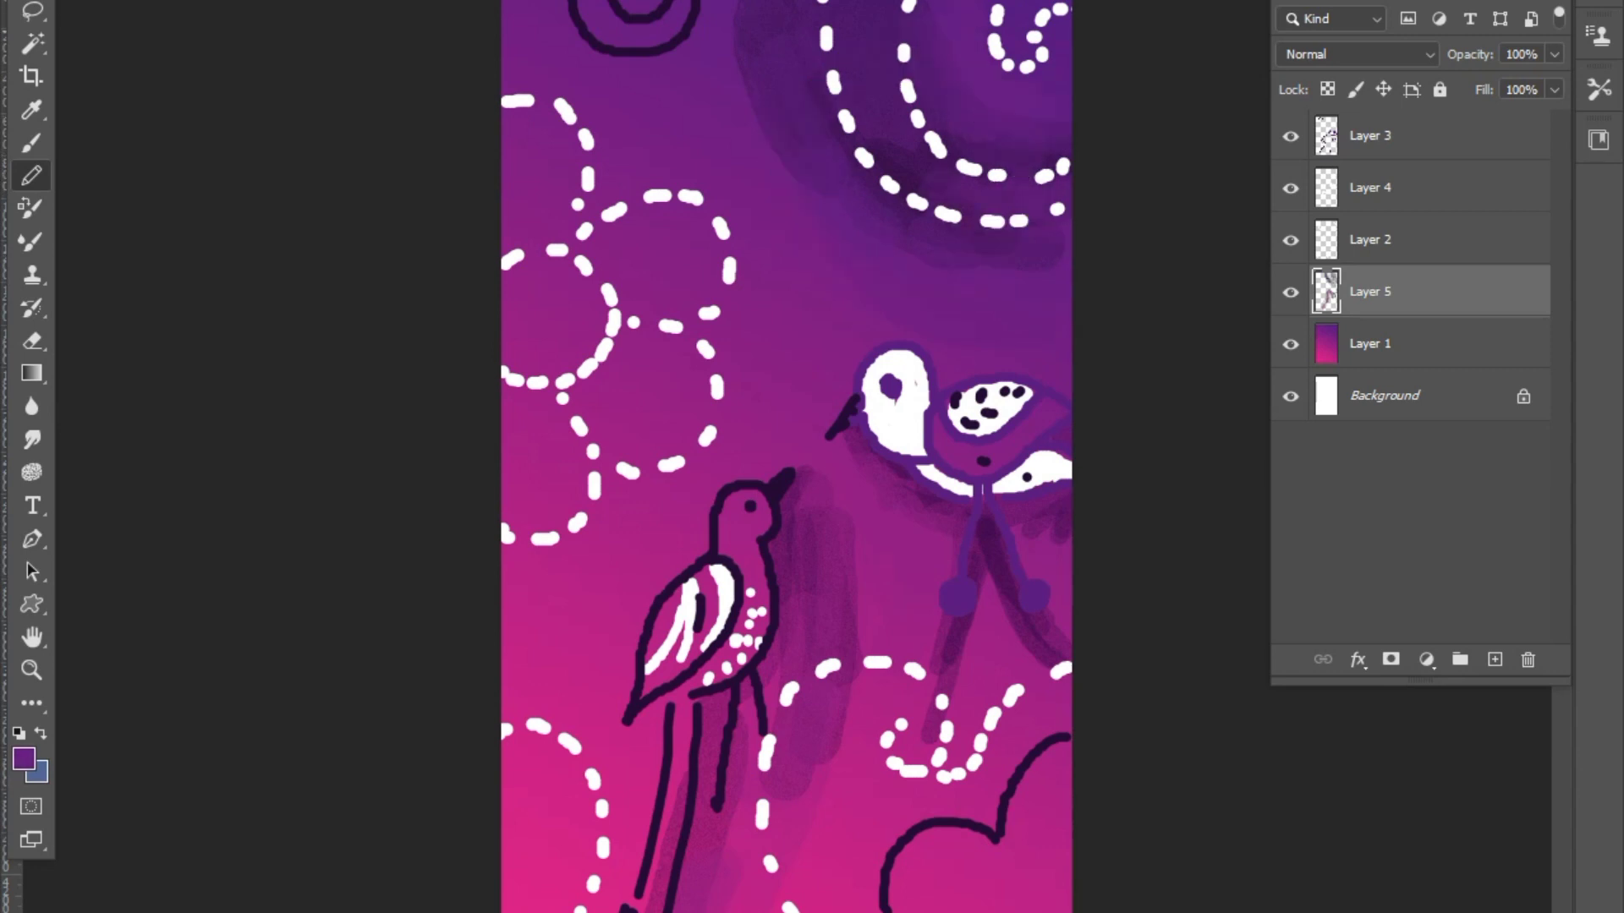
mouse_move(897, 160)
mouse_down()
mouse_move(865, 34)
mouse_move(844, 38)
mouse_move(986, 195)
mouse_up()
alt+click(695, 18)
mouse_move(1033, 10)
mouse_down()
mouse_move(1039, 78)
mouse_move(1054, 31)
mouse_up()
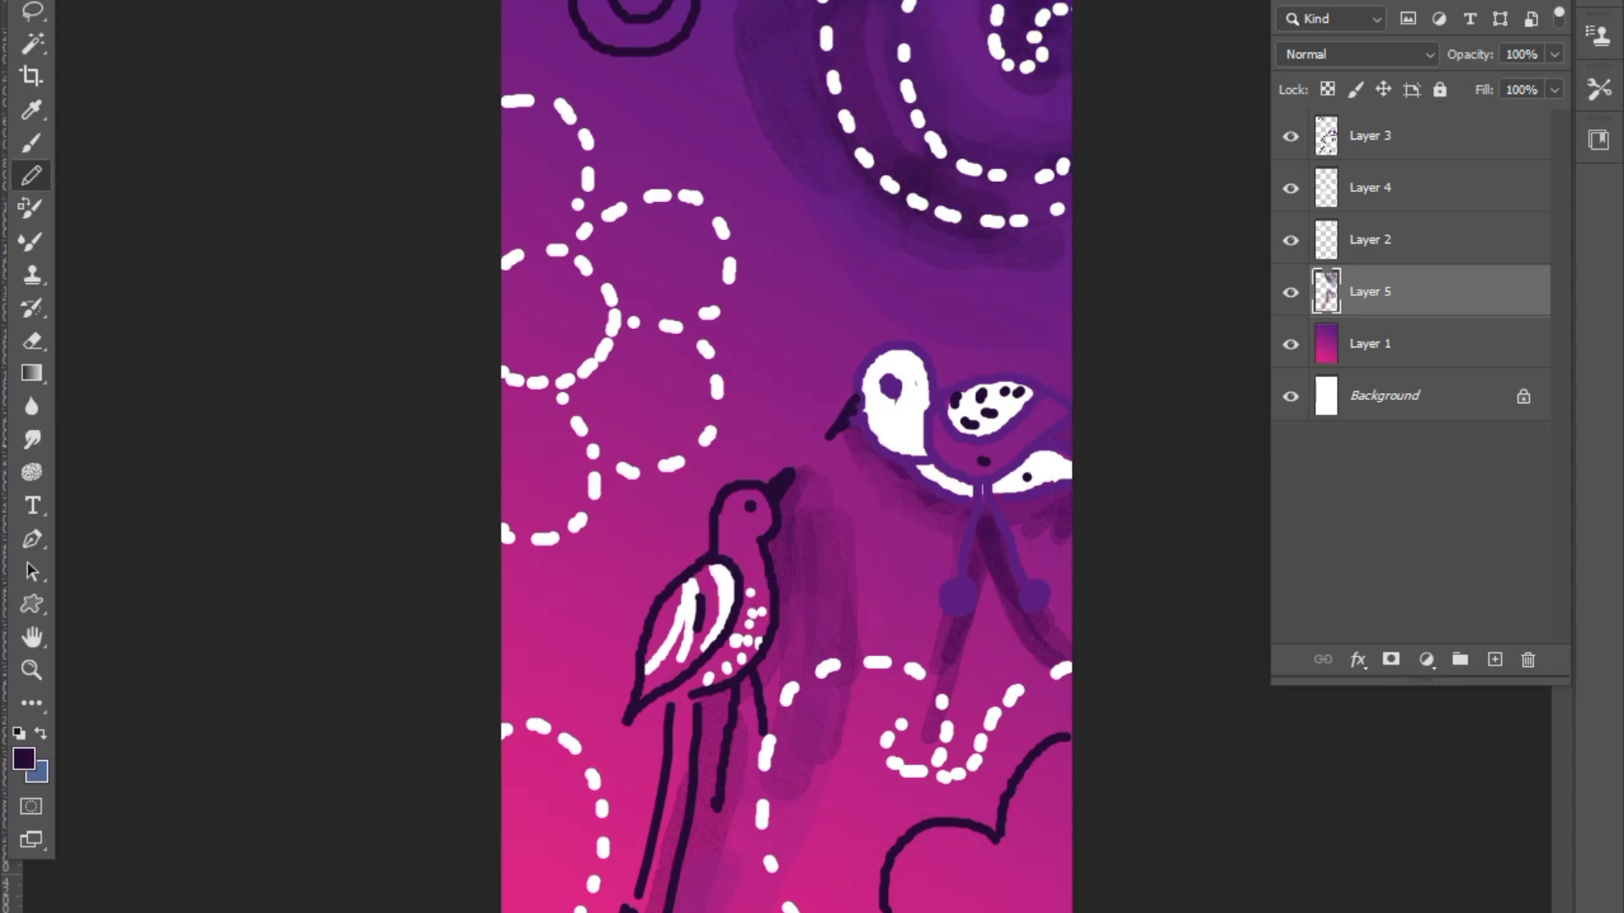
Shade the insides of the dashed flower's petals with purples sampled from the background.
alt+click(914, 278)
drag(550, 457, 571, 486)
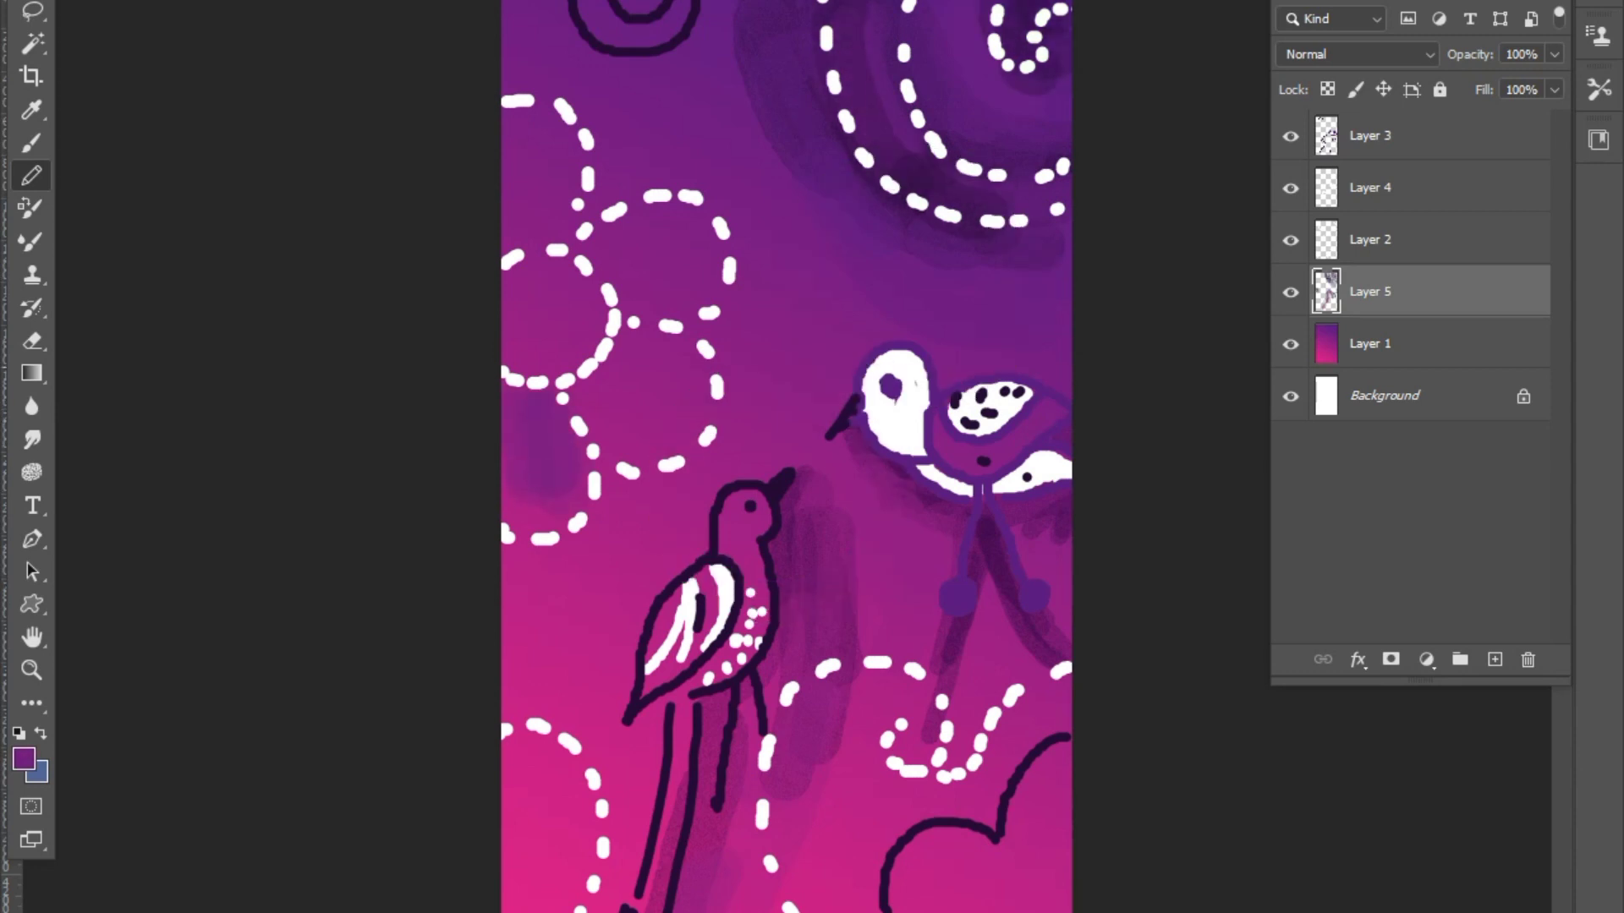
alt+click(812, 145)
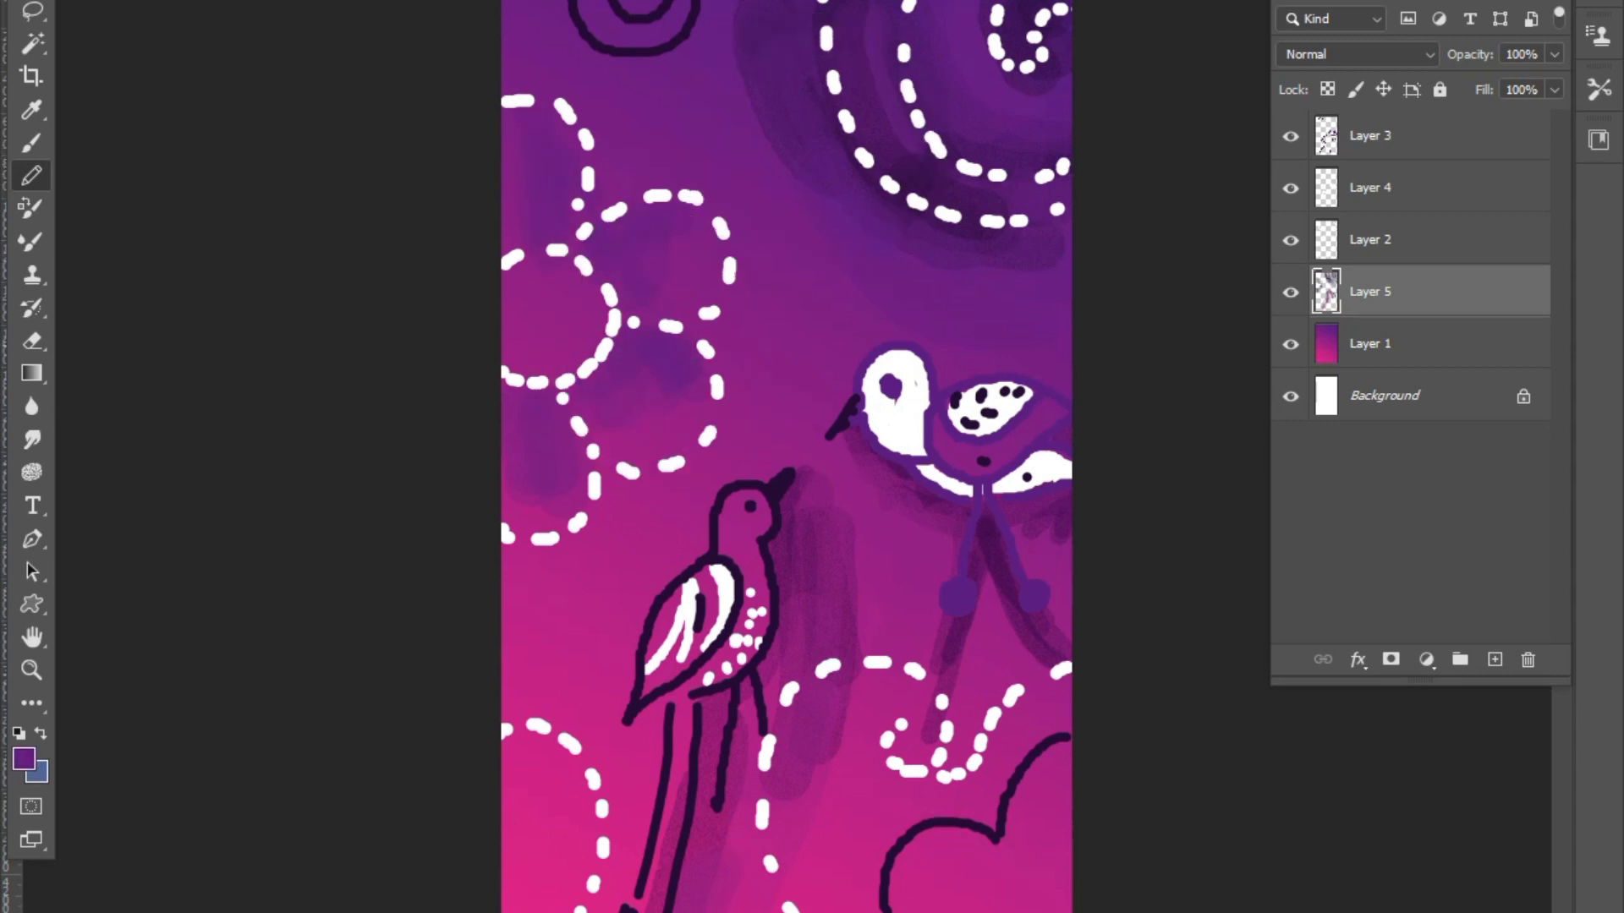
Fill the dashed flower's round centre with textured dark purple shading using sampled colours.
alt+click(583, 266)
mouse_move(582, 286)
mouse_down()
mouse_move(533, 306)
mouse_move(551, 347)
mouse_move(567, 288)
mouse_move(572, 332)
mouse_move(576, 271)
mouse_move(592, 321)
mouse_move(558, 296)
mouse_up()
alt+click(549, 207)
alt+click(664, 45)
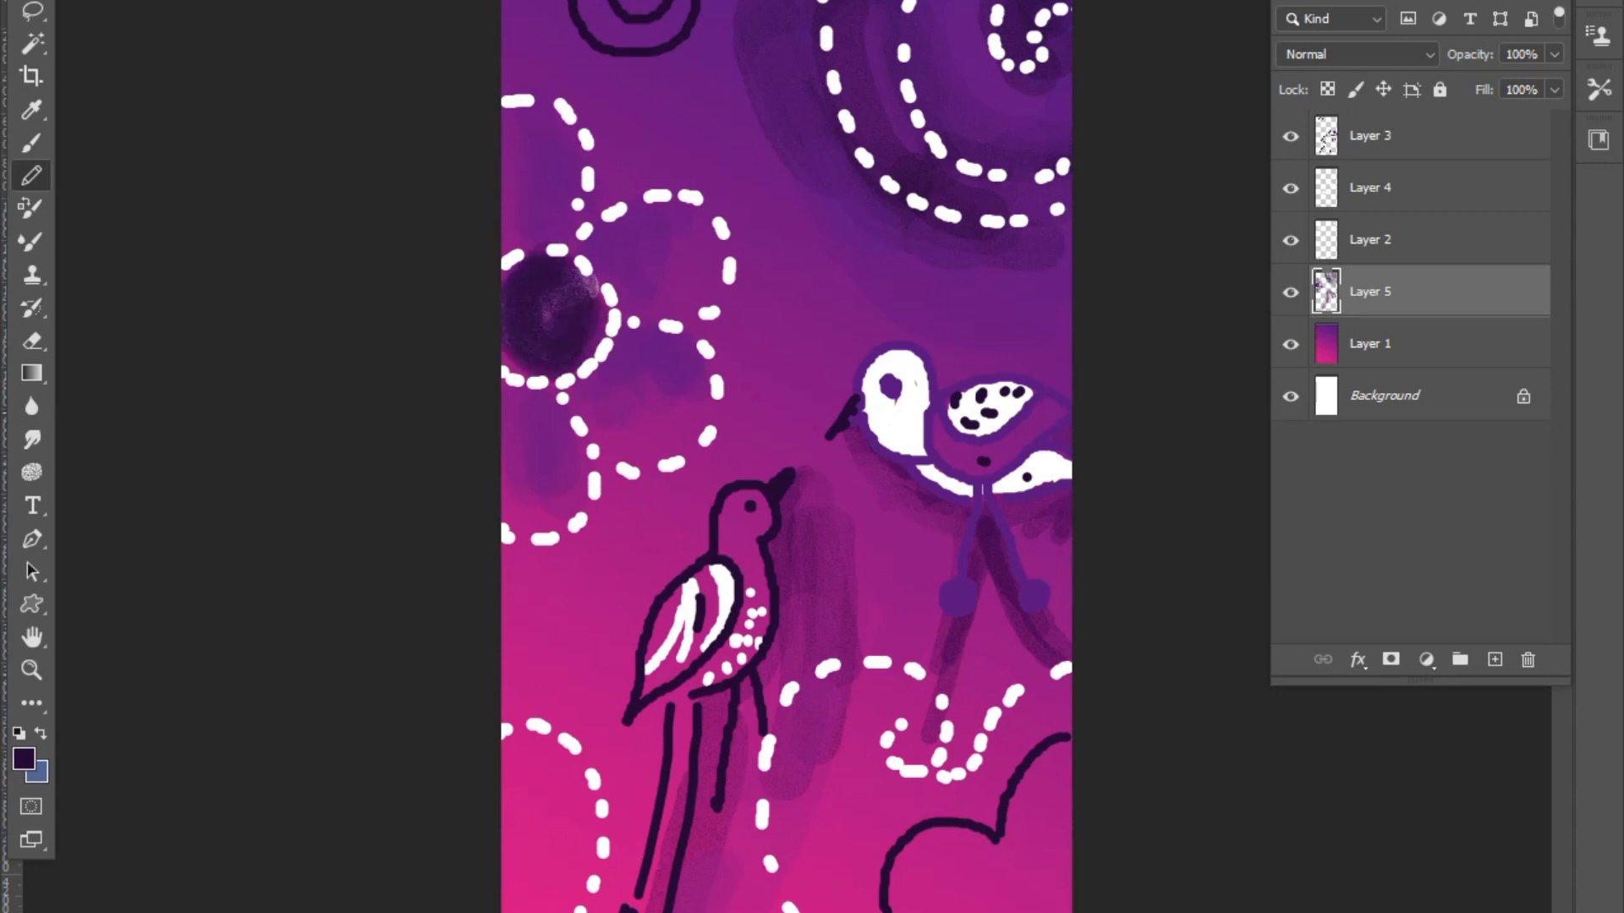
Shade the heart's interior with sampled white and pink tones, keeping its left lobe the brightest.
alt+click(913, 771)
mouse_move(956, 888)
mouse_down()
mouse_move(920, 898)
mouse_move(956, 871)
mouse_move(1015, 888)
mouse_move(963, 879)
mouse_move(964, 895)
mouse_move(1006, 898)
mouse_up()
alt+click(1033, 845)
alt+click(914, 772)
mouse_move(941, 849)
mouse_down()
mouse_move(945, 905)
mouse_move(1007, 892)
mouse_move(934, 905)
mouse_move(985, 903)
mouse_move(1057, 766)
mouse_move(1021, 905)
mouse_move(954, 852)
mouse_move(924, 872)
mouse_move(969, 852)
mouse_move(918, 898)
mouse_move(962, 874)
mouse_move(1005, 909)
mouse_up()
alt+click(1034, 846)
alt+click(913, 771)
alt+click(1034, 761)
alt+click(914, 912)
alt+click(980, 911)
alt+click(1015, 888)
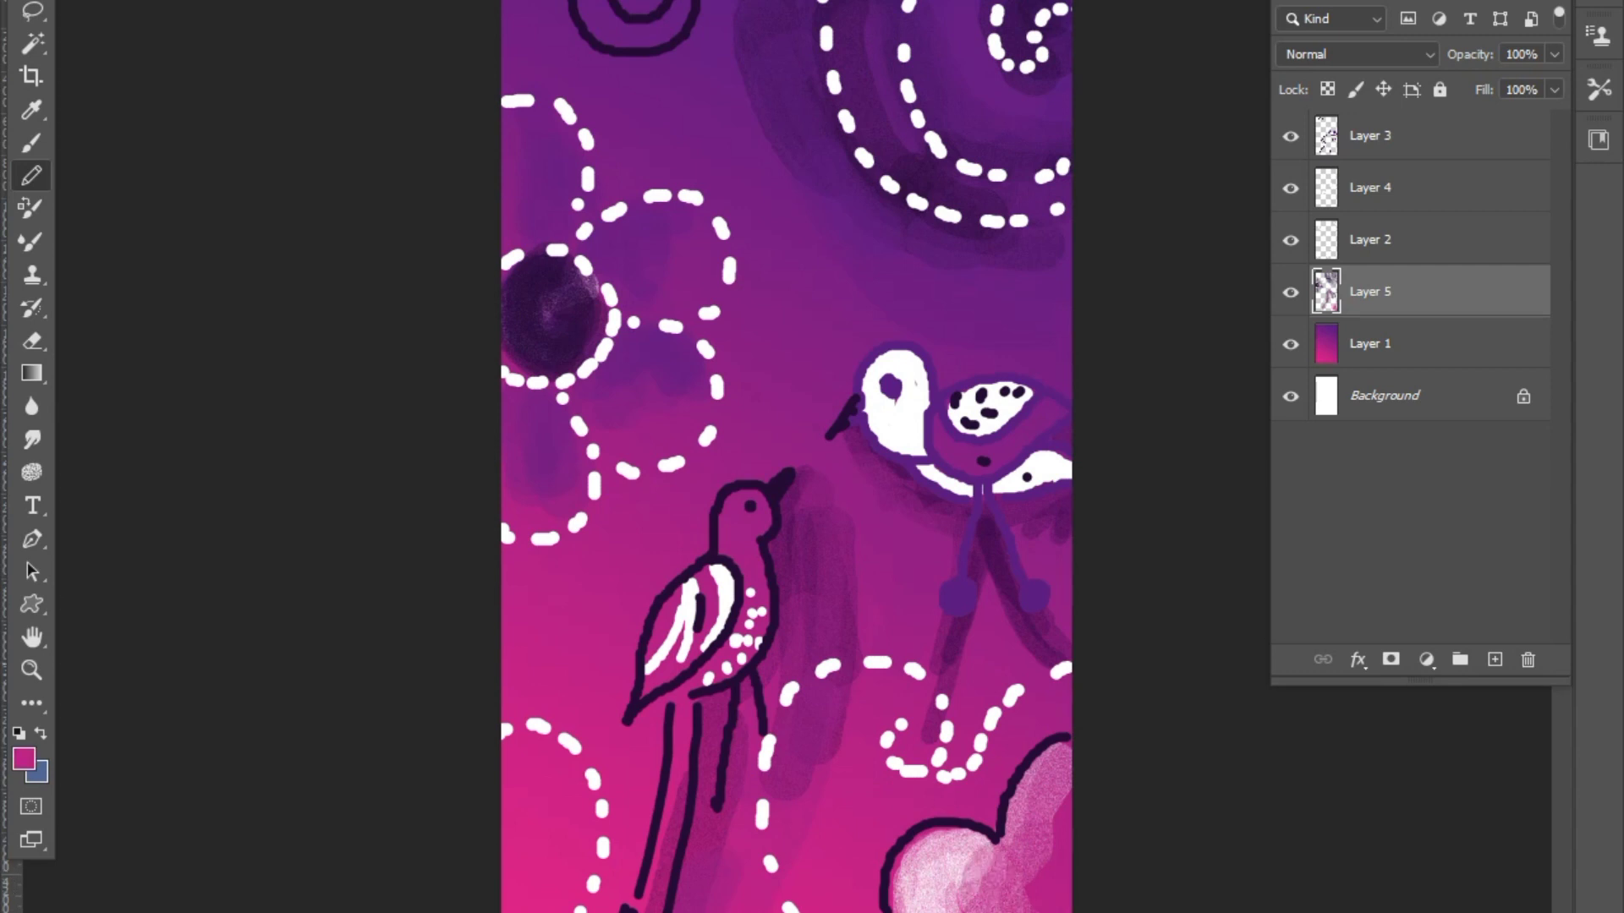
Shade the inner left curve of the large dashed swirl in dark purple and blend it with sampled pink.
alt+click(858, 668)
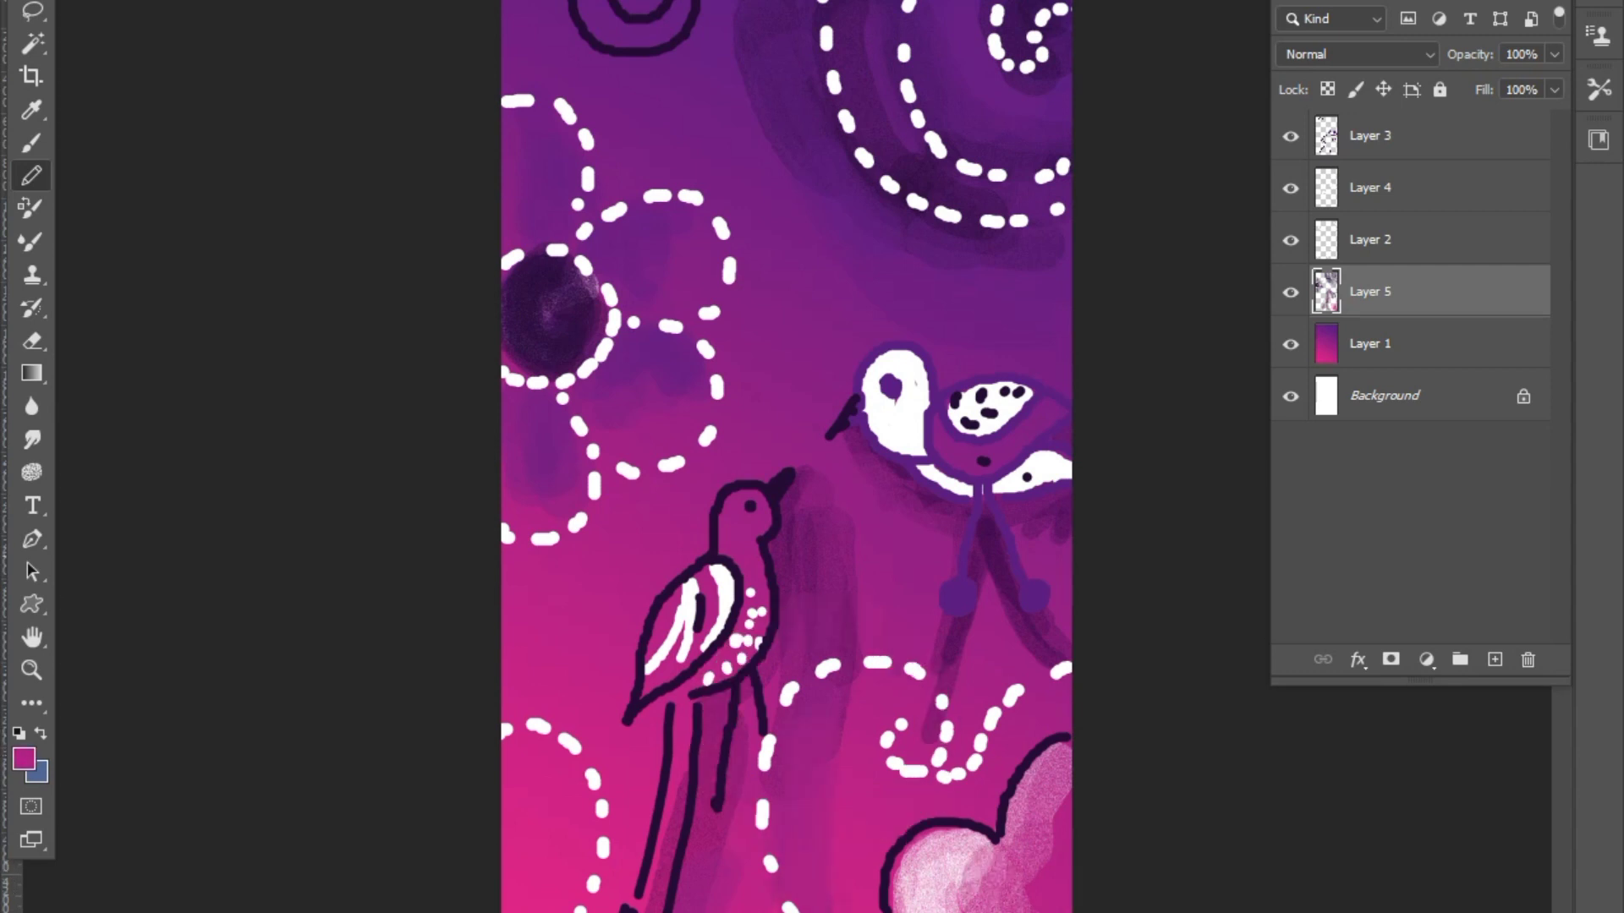
alt+click(931, 169)
mouse_move(816, 749)
mouse_down()
mouse_move(912, 695)
mouse_move(784, 842)
mouse_move(812, 905)
mouse_up()
drag(813, 749, 851, 906)
alt+click(871, 803)
mouse_move(854, 728)
mouse_down()
mouse_move(853, 901)
mouse_move(839, 861)
mouse_up()
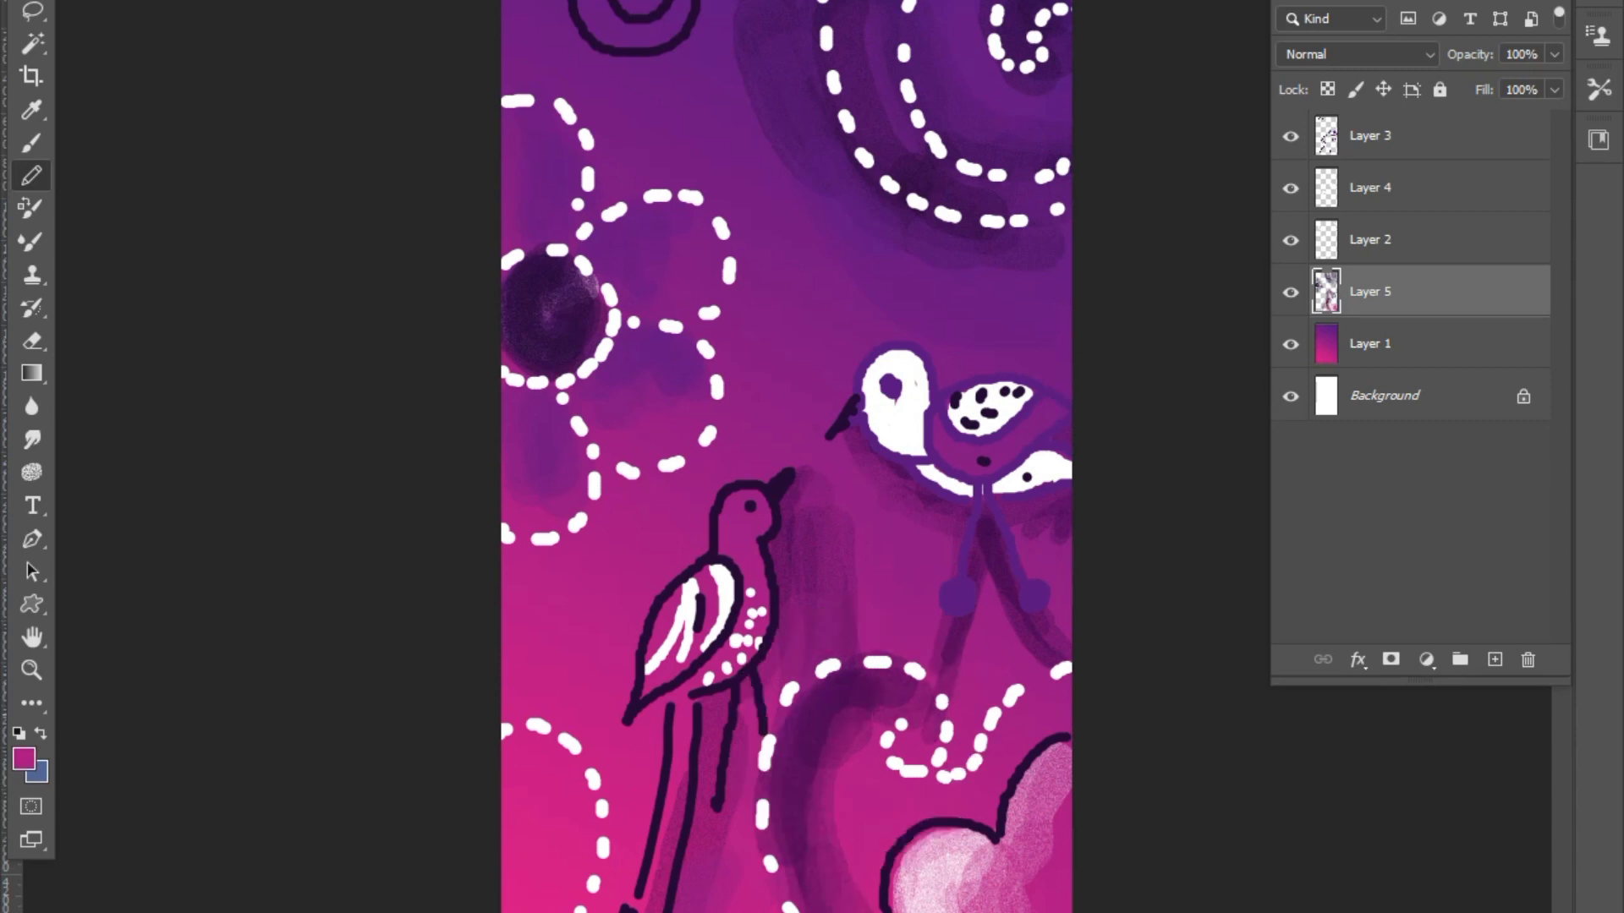
drag(859, 705, 821, 776)
Shade the dark double curl at the canvas's upper edge with sampled white, and pick its dark outline colour.
alt+click(957, 597)
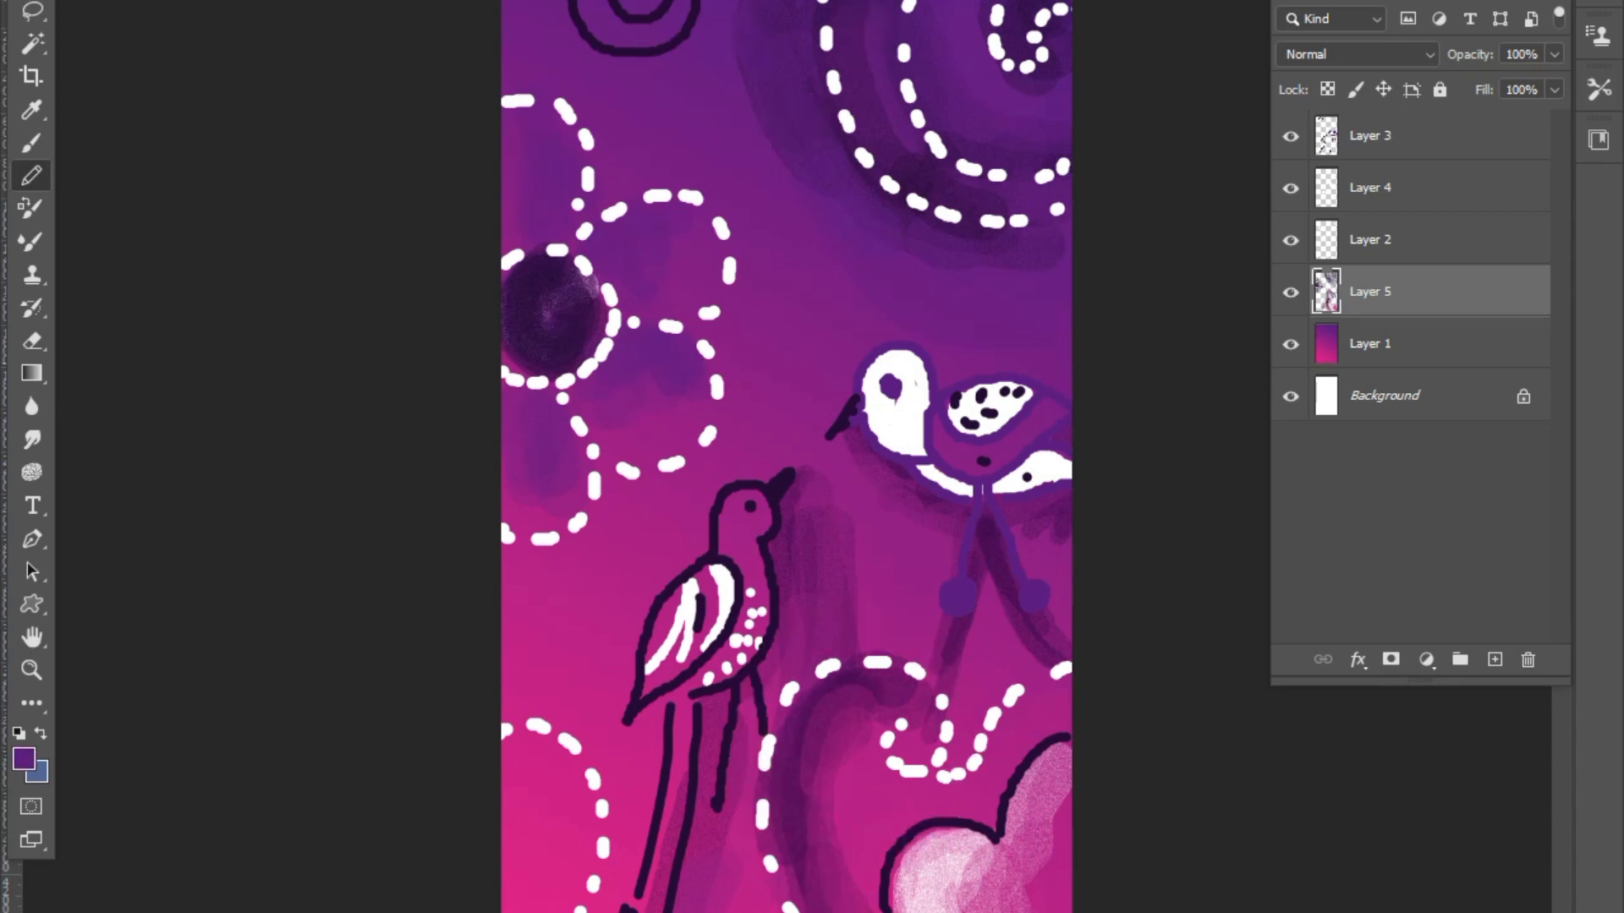
alt+click(898, 431)
mouse_move(592, 5)
mouse_down()
mouse_move(675, 15)
mouse_move(602, 24)
mouse_move(661, 24)
mouse_up()
alt+click(691, 24)
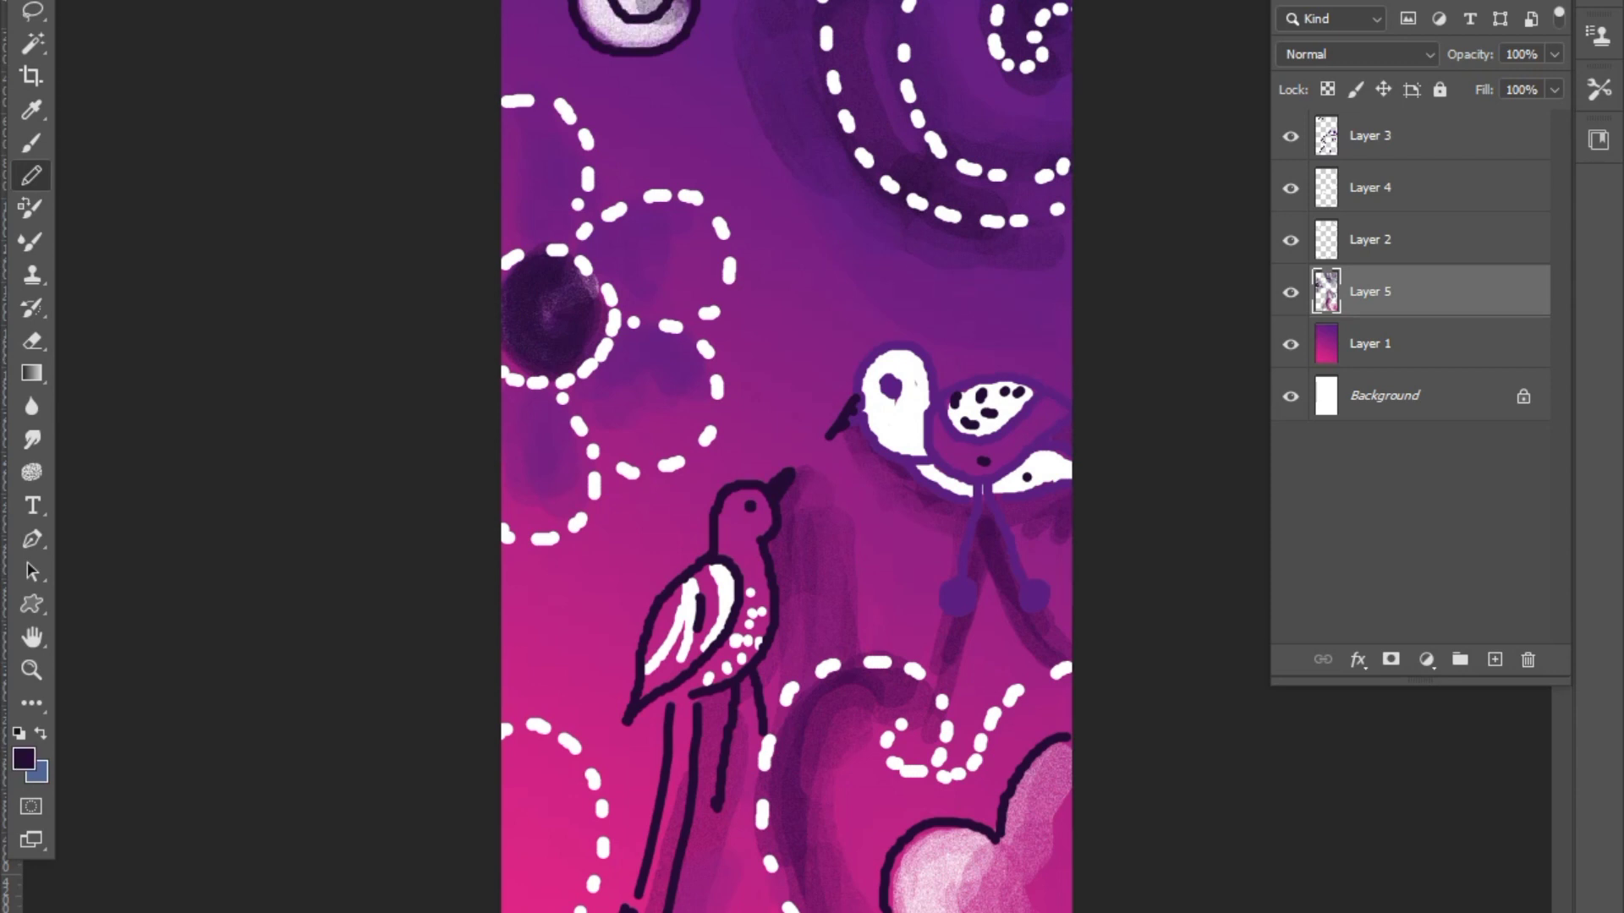